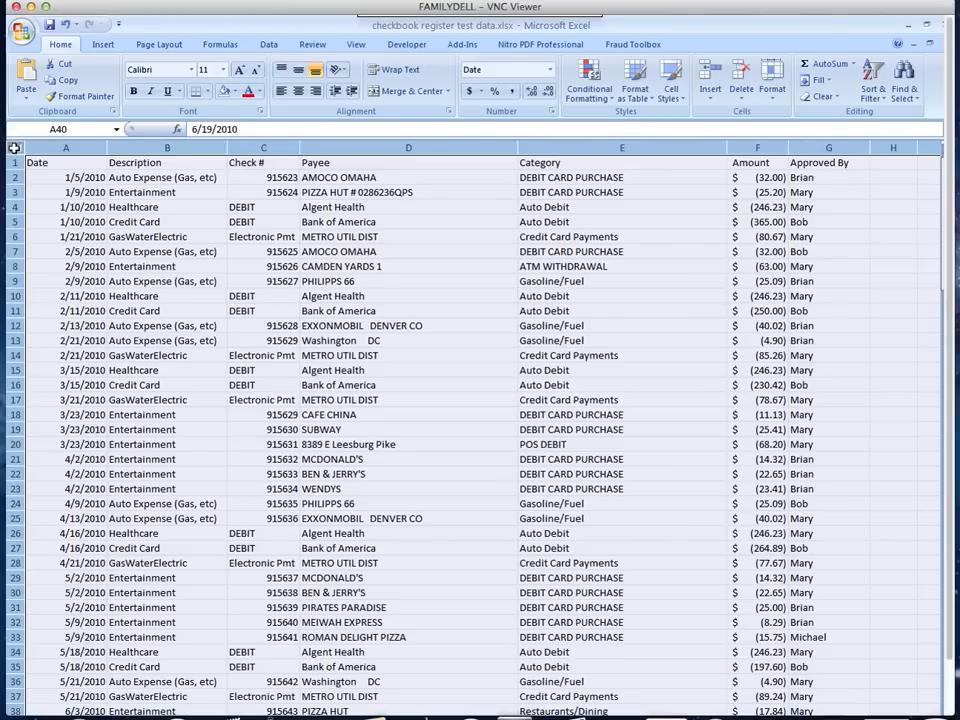
# Try to run the Fraud Toolbox Highlight Rows tool with the entire worksheet selected.
pyautogui.click(15, 148)
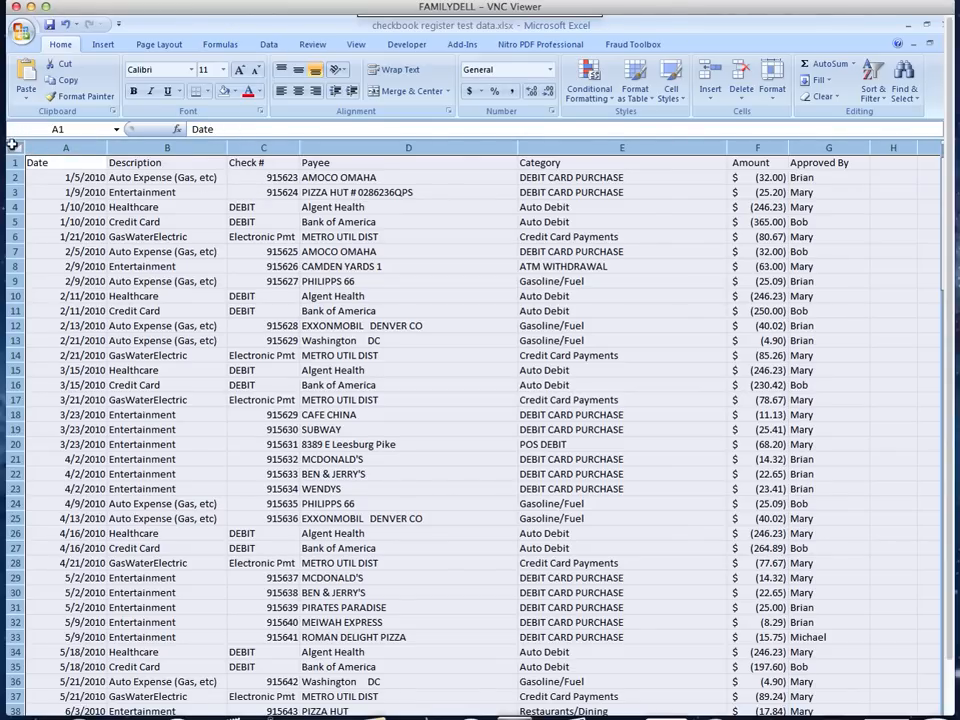
pyautogui.click(112, 193)
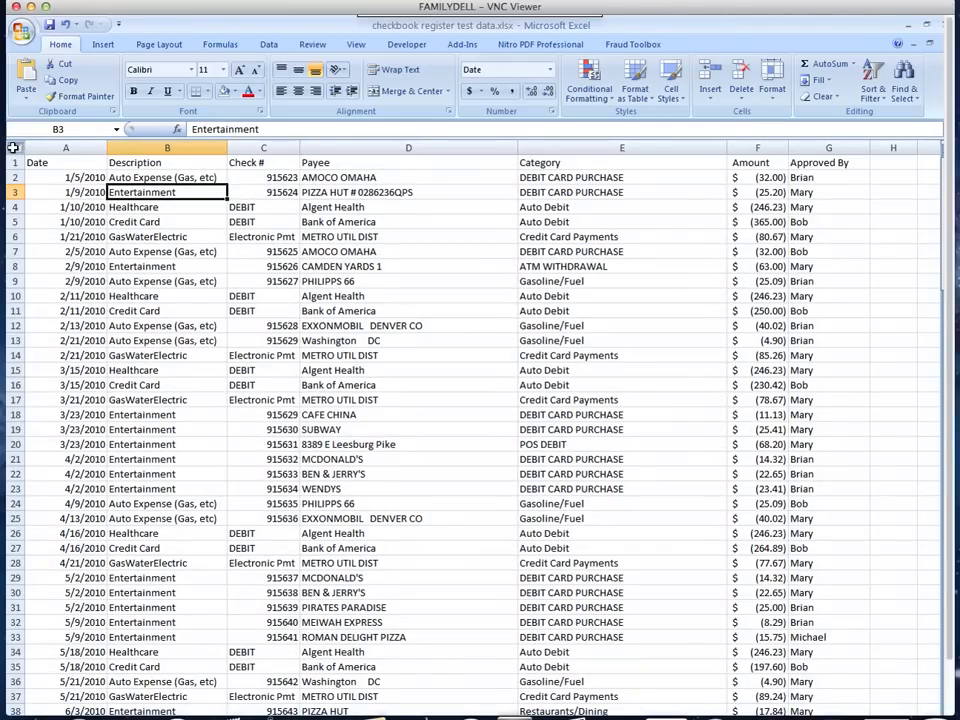
pyautogui.click(13, 148)
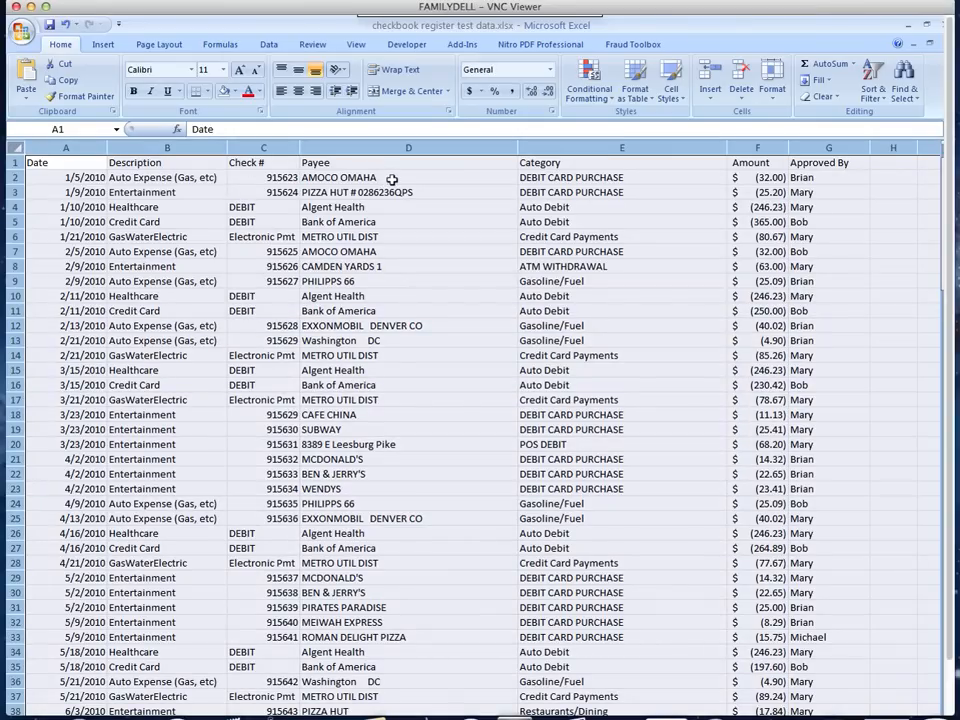
pyautogui.click(634, 47)
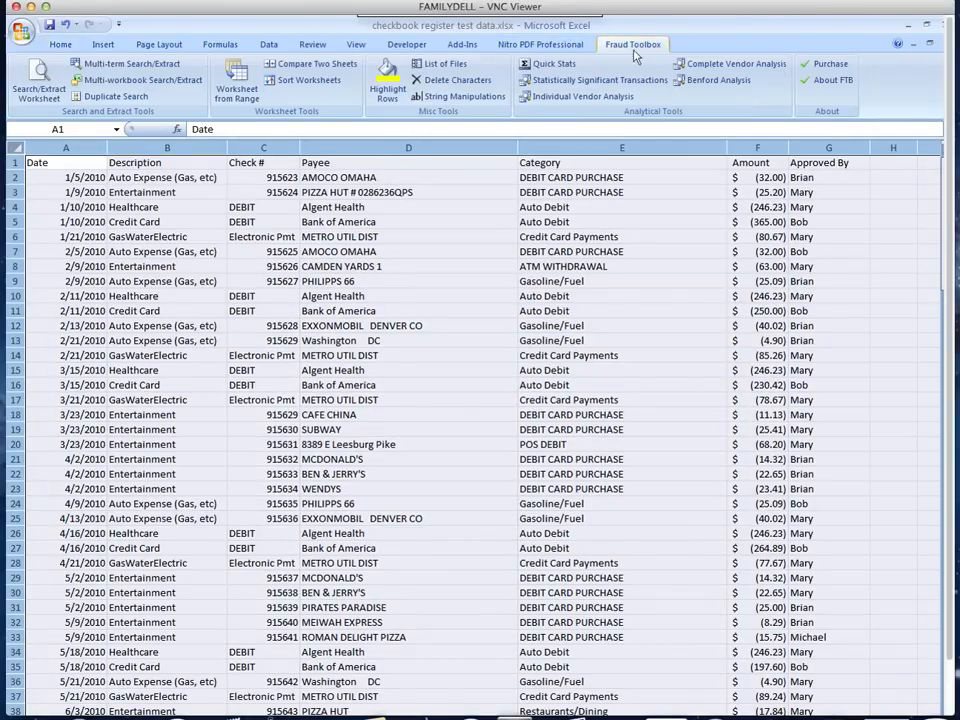
pyautogui.click(389, 93)
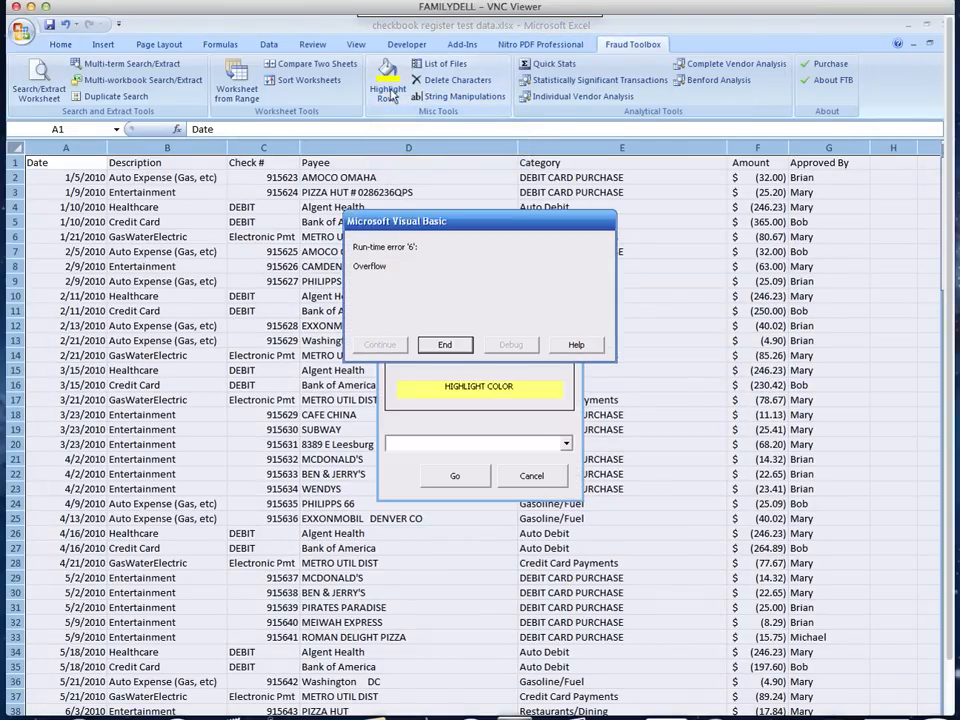
pyautogui.click(447, 345)
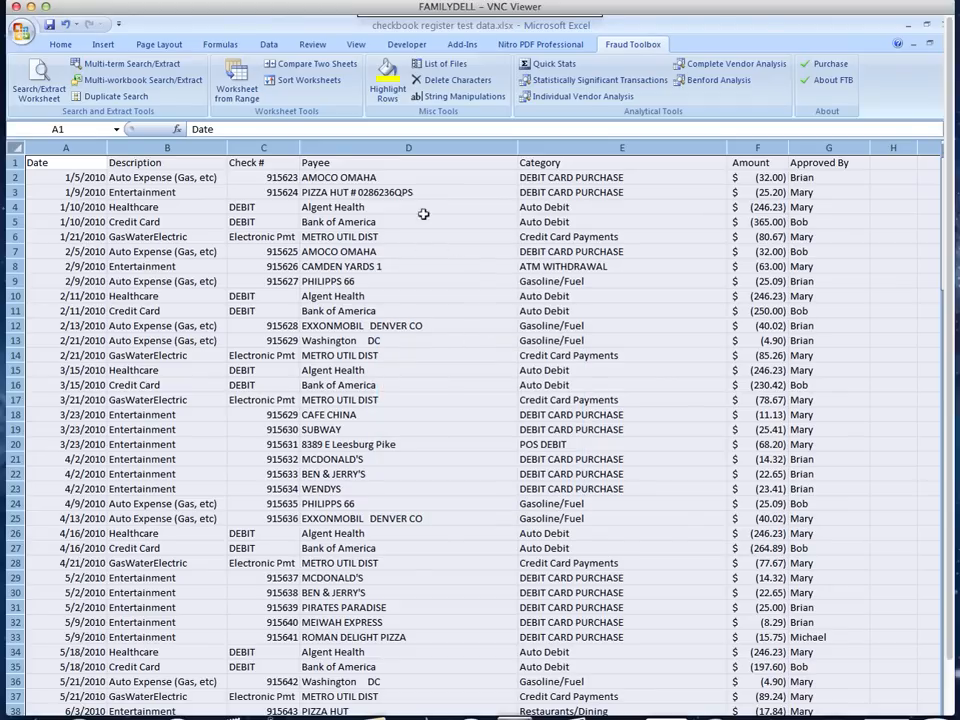
pyautogui.click(388, 100)
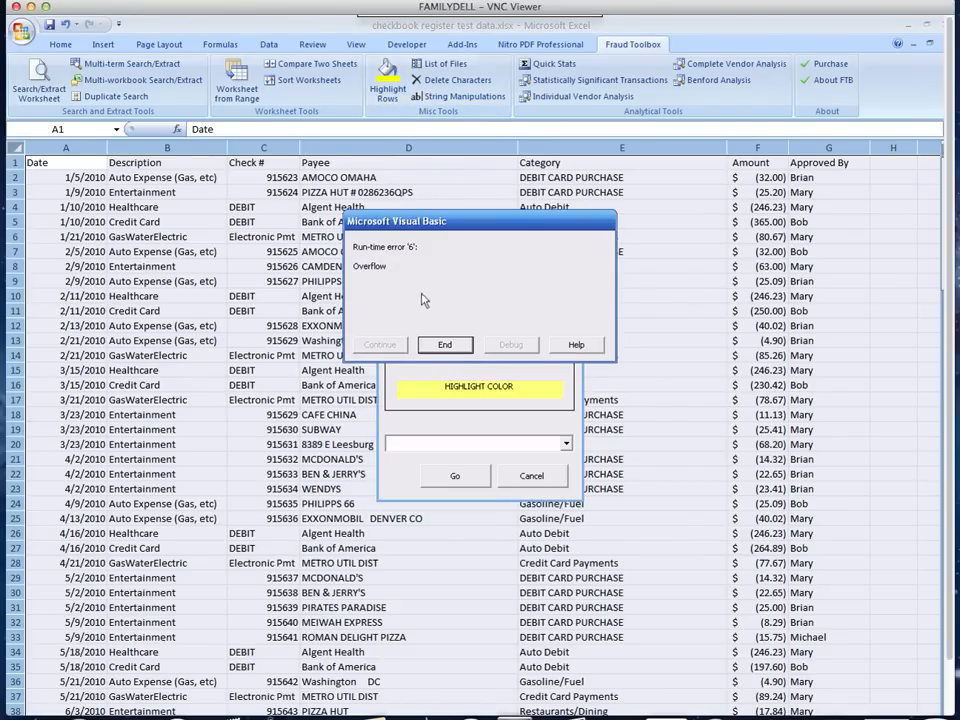
pyautogui.click(447, 345)
pyautogui.click(319, 220)
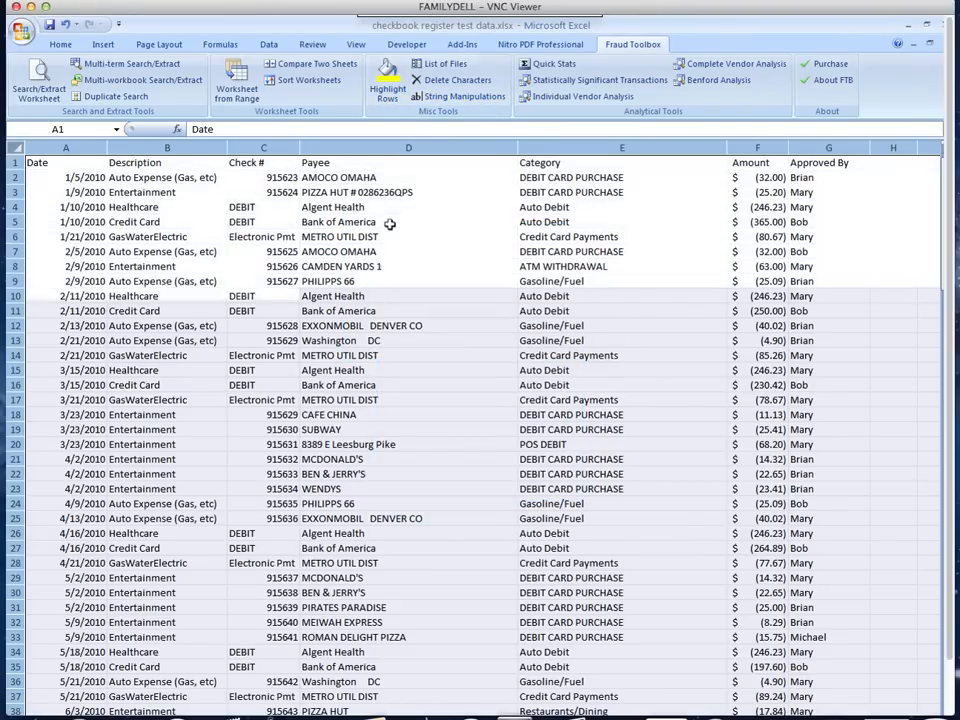
# Start Highlight Rows from cell A1 and set its range to the entire worksheet.
pyautogui.click(65, 162)
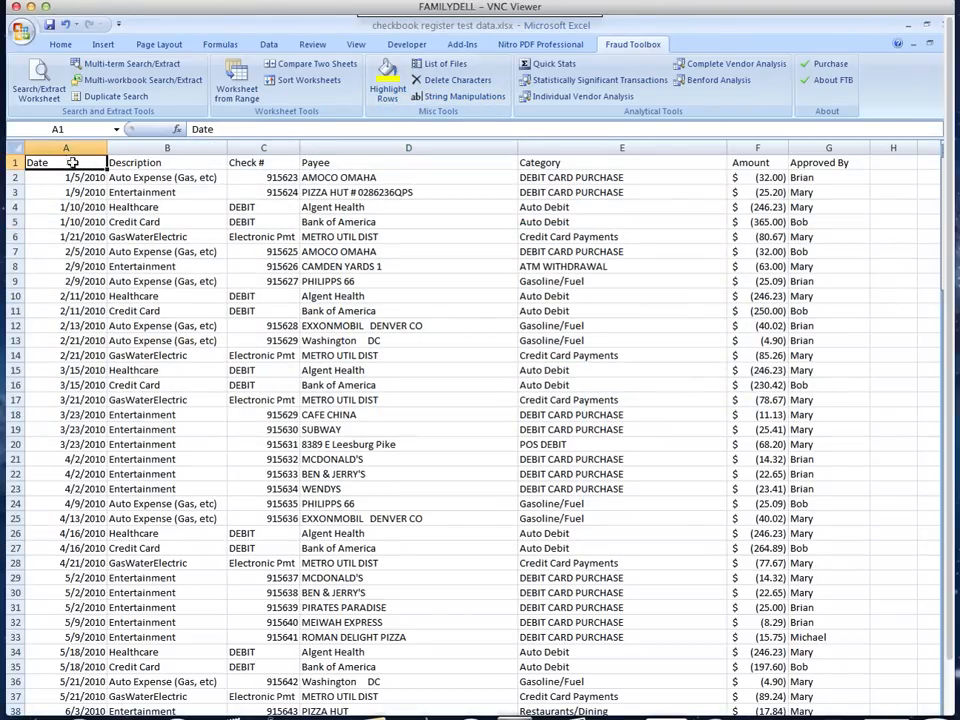
pyautogui.click(387, 85)
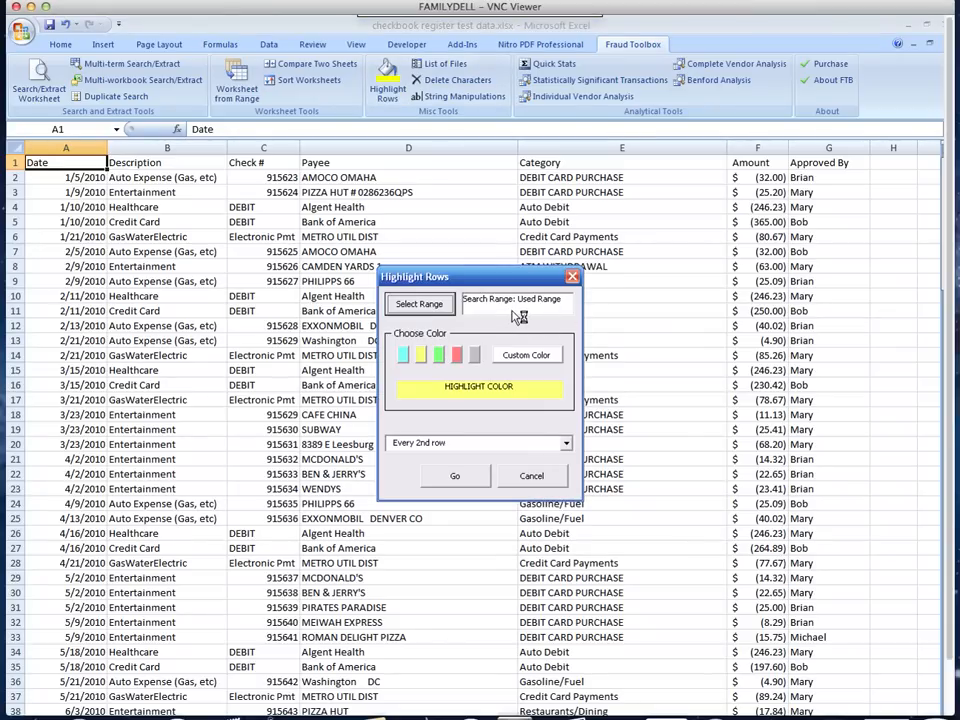
pyautogui.click(420, 304)
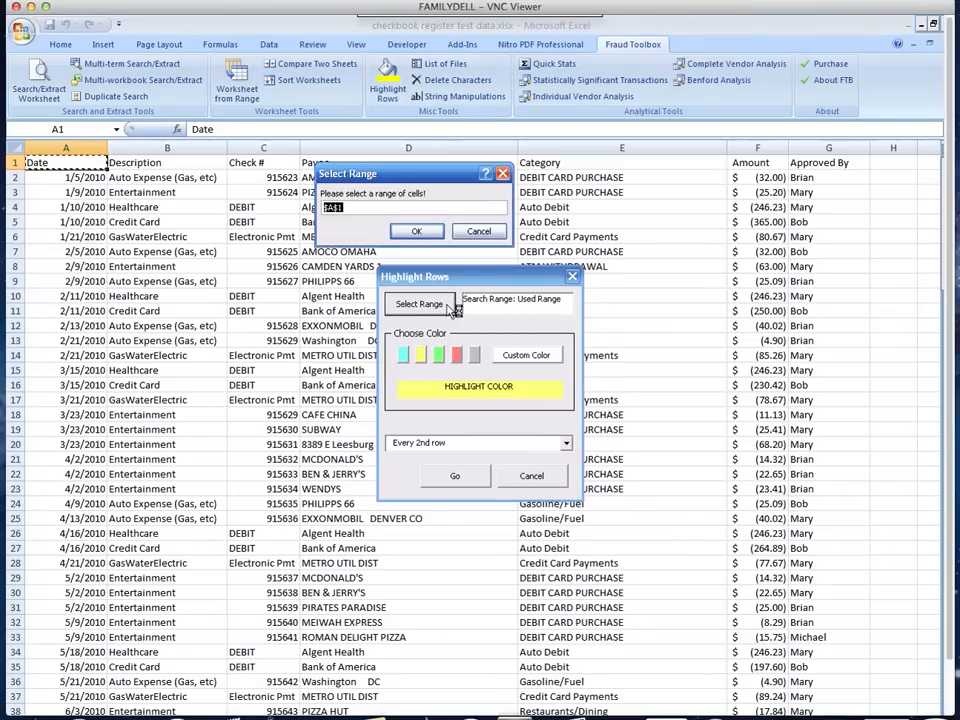
pyautogui.click(15, 145)
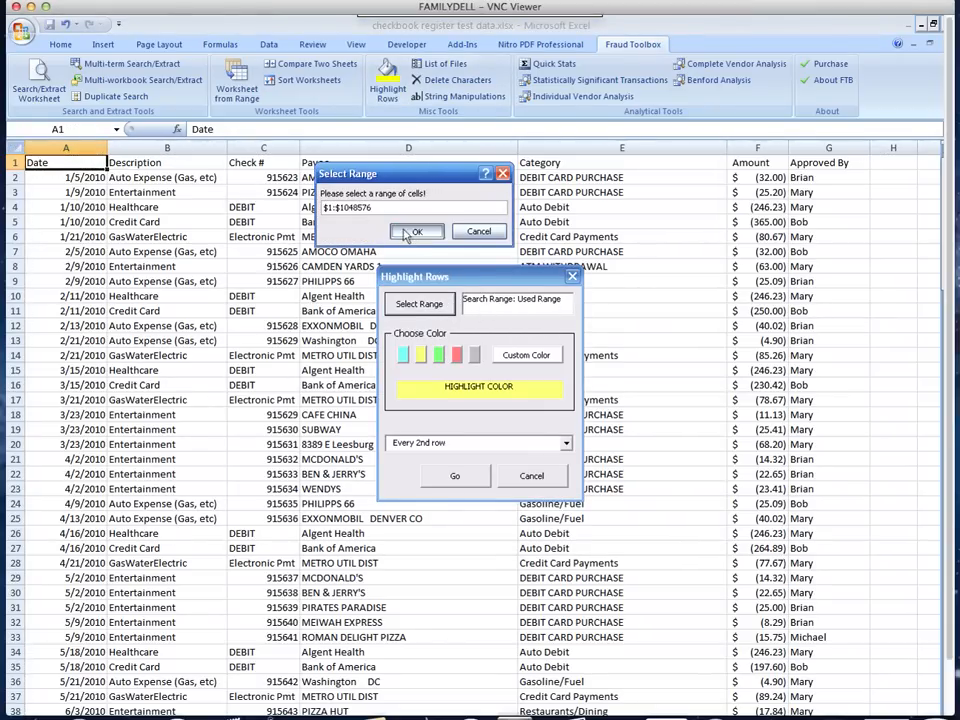
pyautogui.click(416, 231)
# Try the preset highlight colors and highlight every 2nd row in cyan.
pyautogui.click(403, 355)
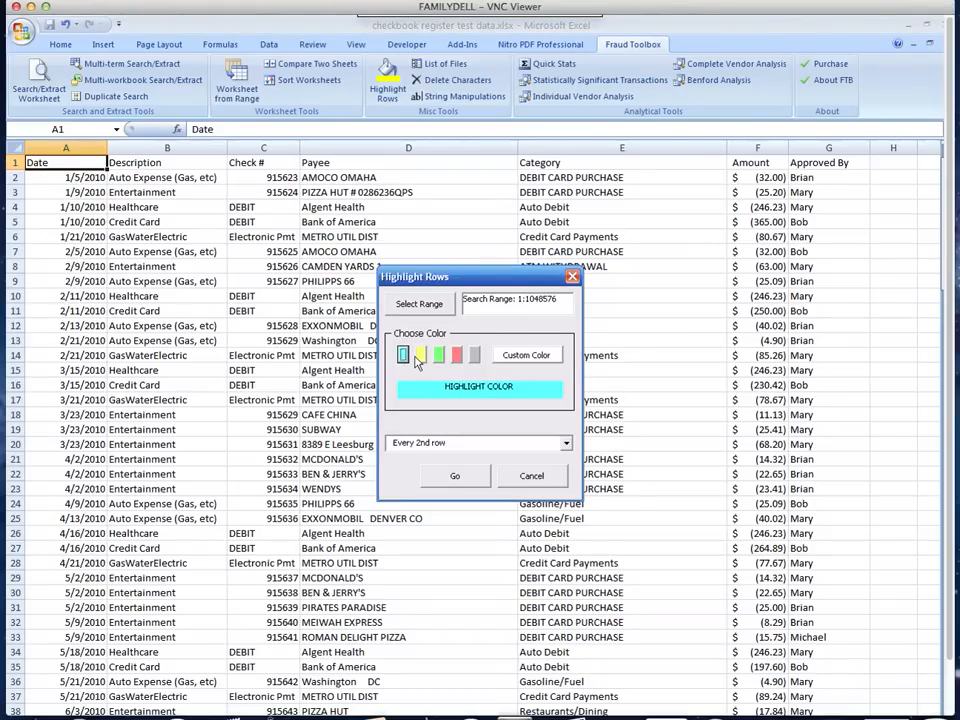
pyautogui.click(421, 356)
pyautogui.click(438, 356)
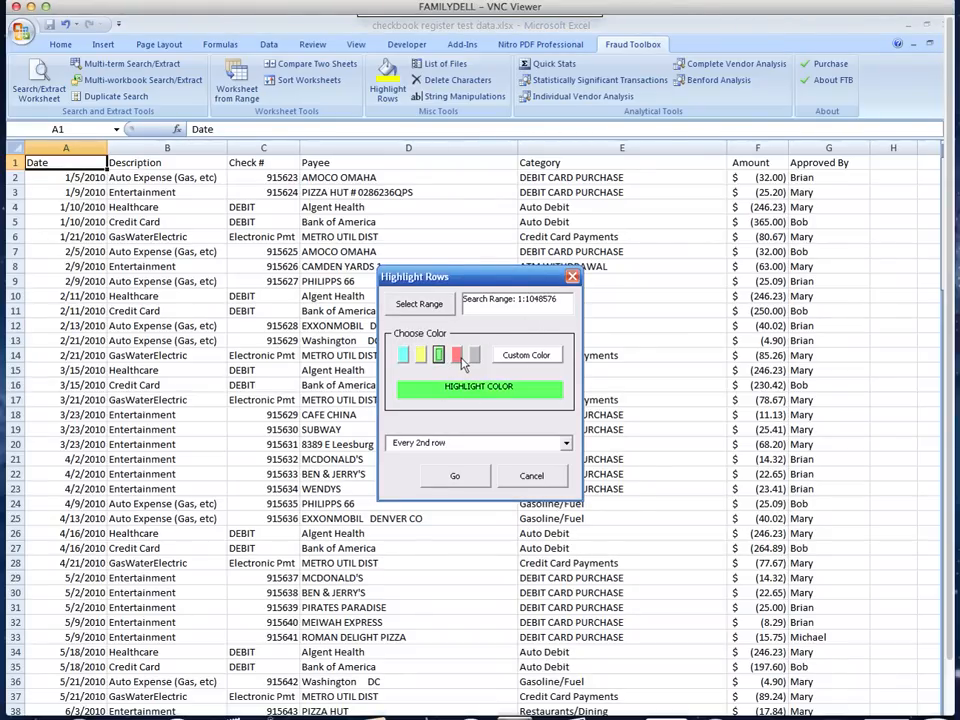
pyautogui.click(456, 356)
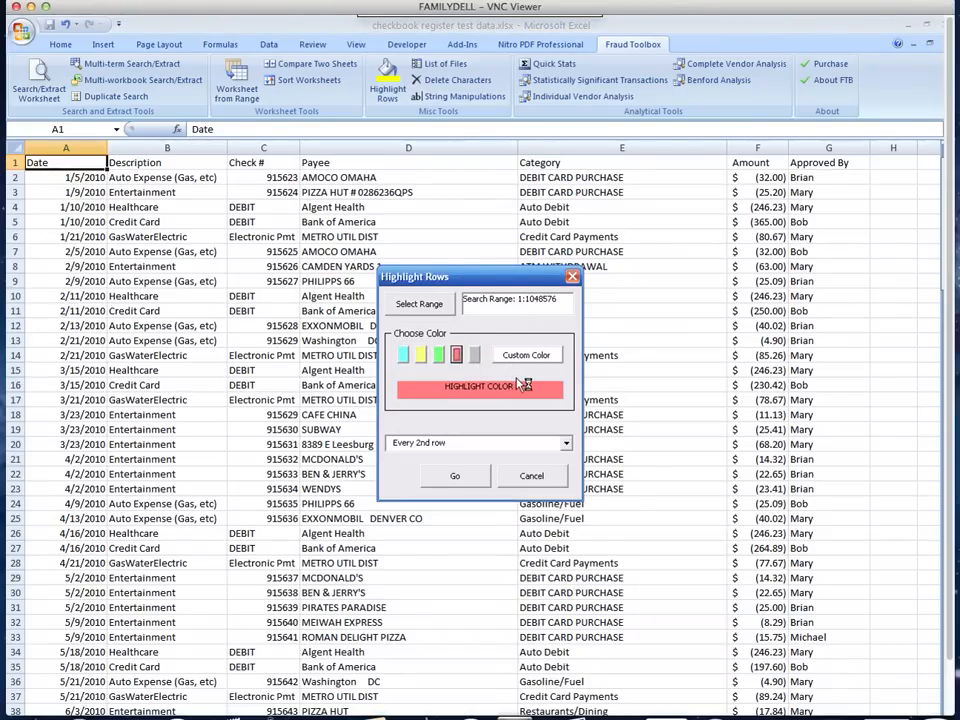
pyautogui.click(403, 355)
pyautogui.click(470, 477)
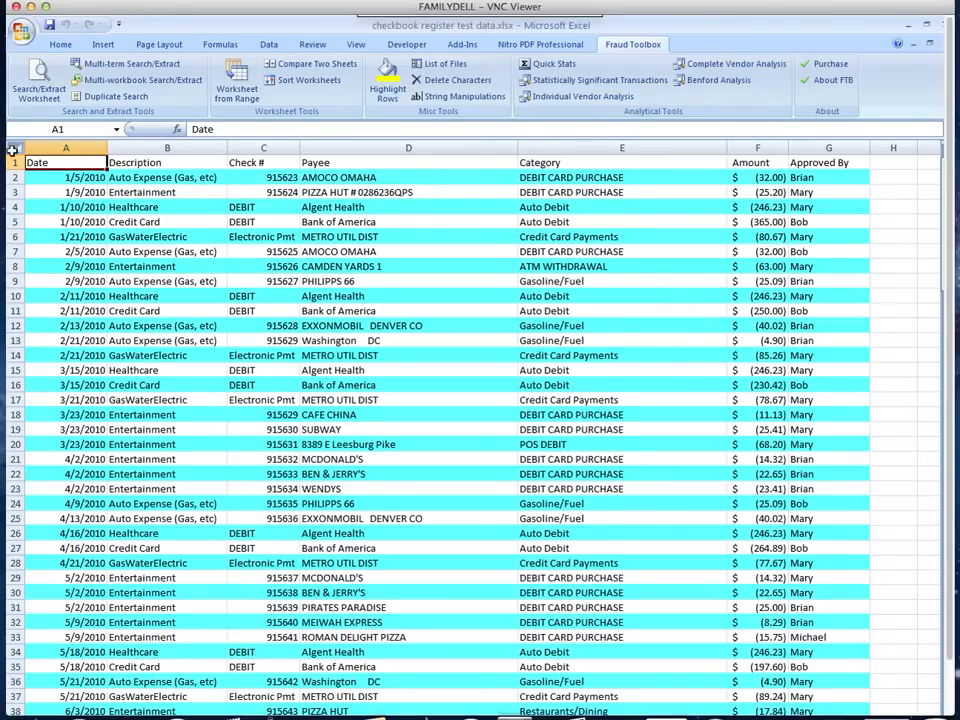
# Use Highlight Rows on the entire worksheet again to color every 4th row red.
pyautogui.click(403, 89)
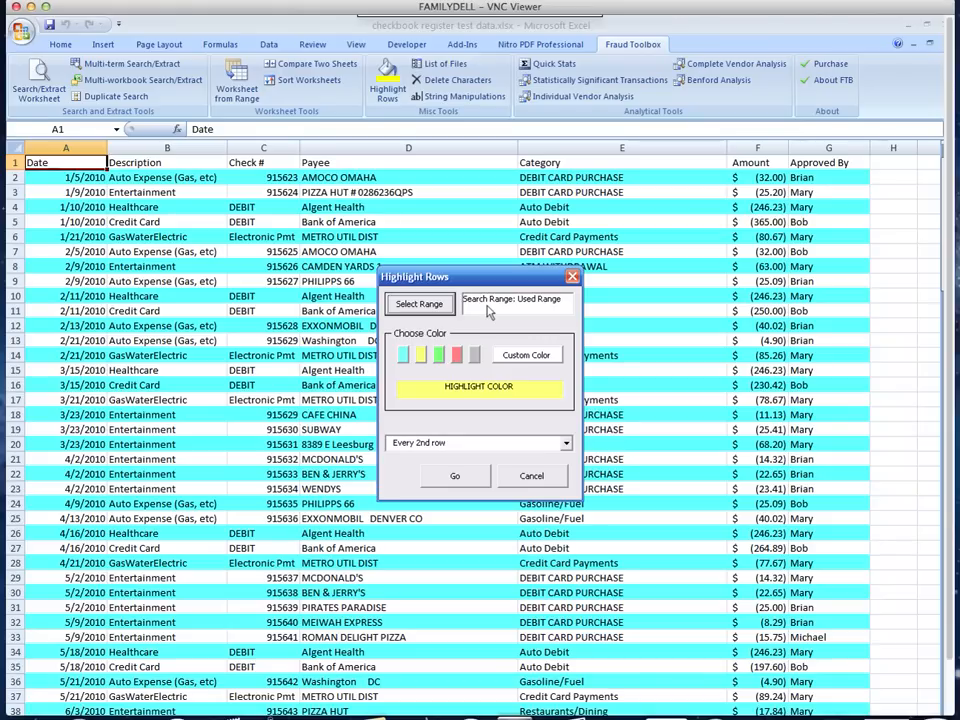
pyautogui.click(436, 303)
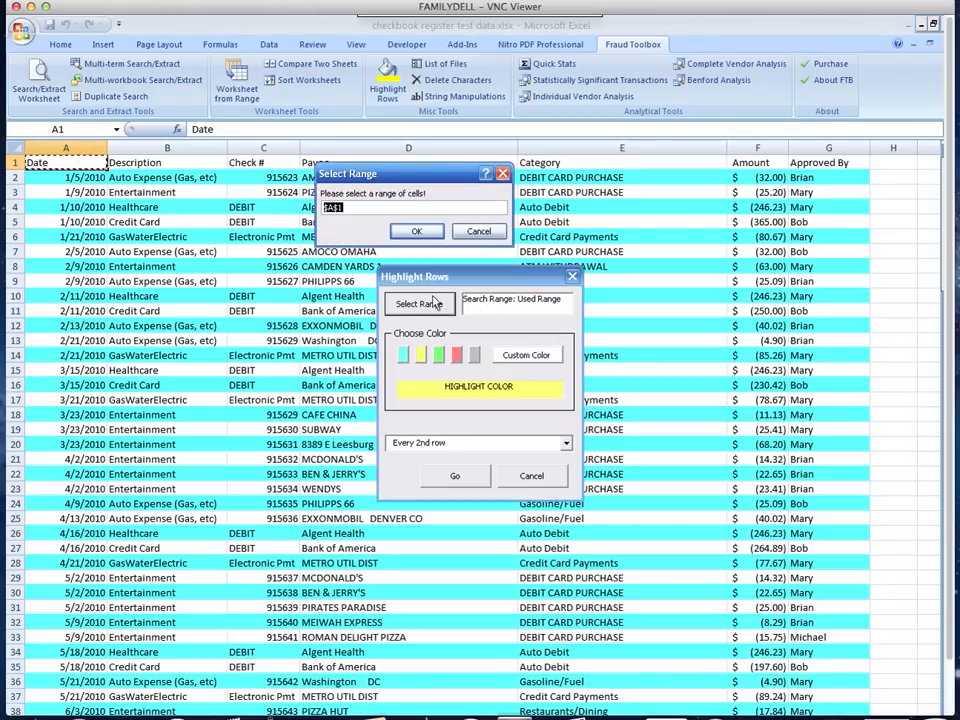
pyautogui.click(13, 148)
pyautogui.click(412, 231)
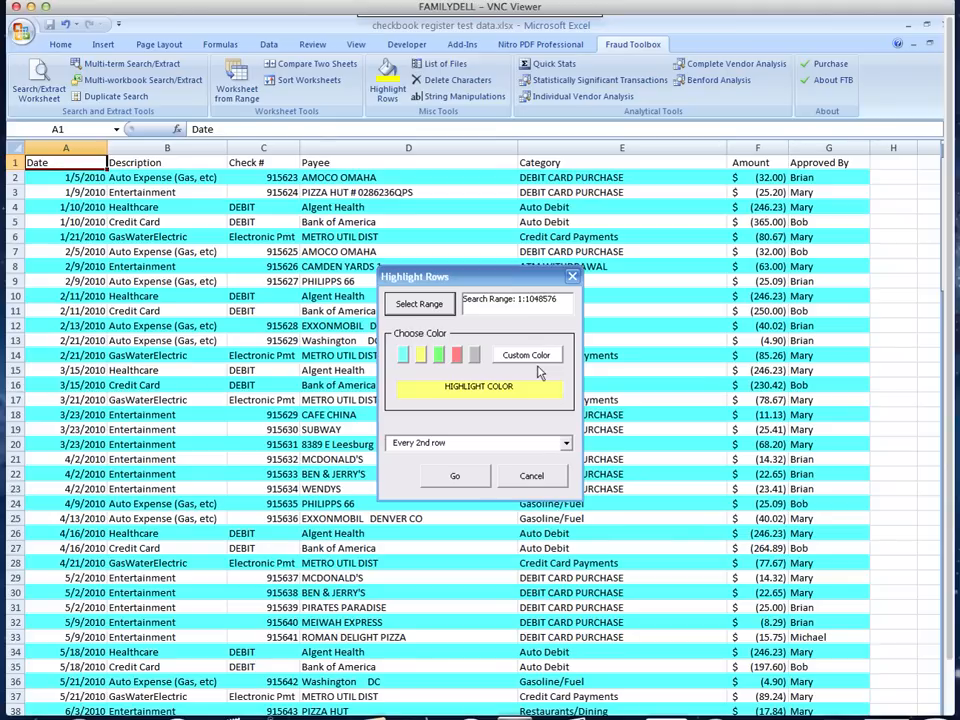
pyautogui.click(566, 444)
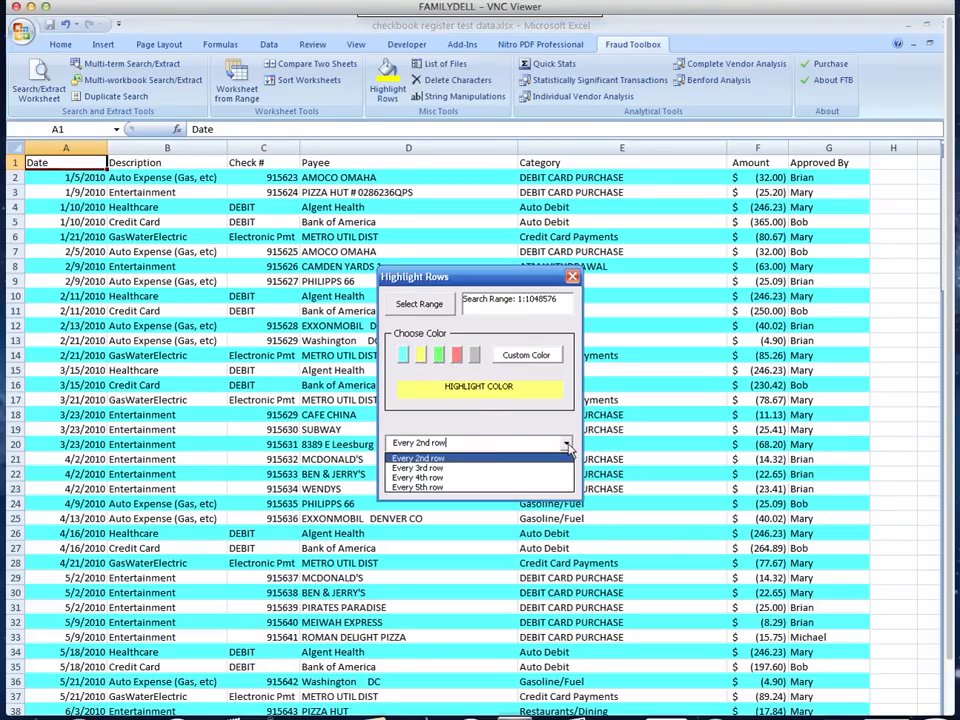
pyautogui.click(470, 479)
pyautogui.click(456, 354)
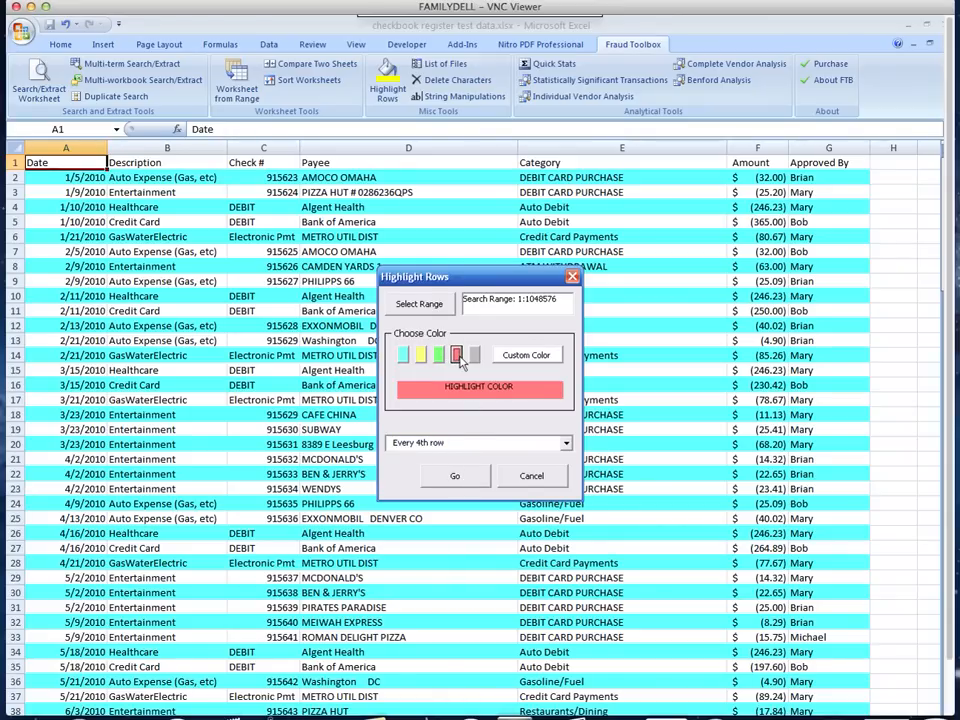
pyautogui.click(466, 481)
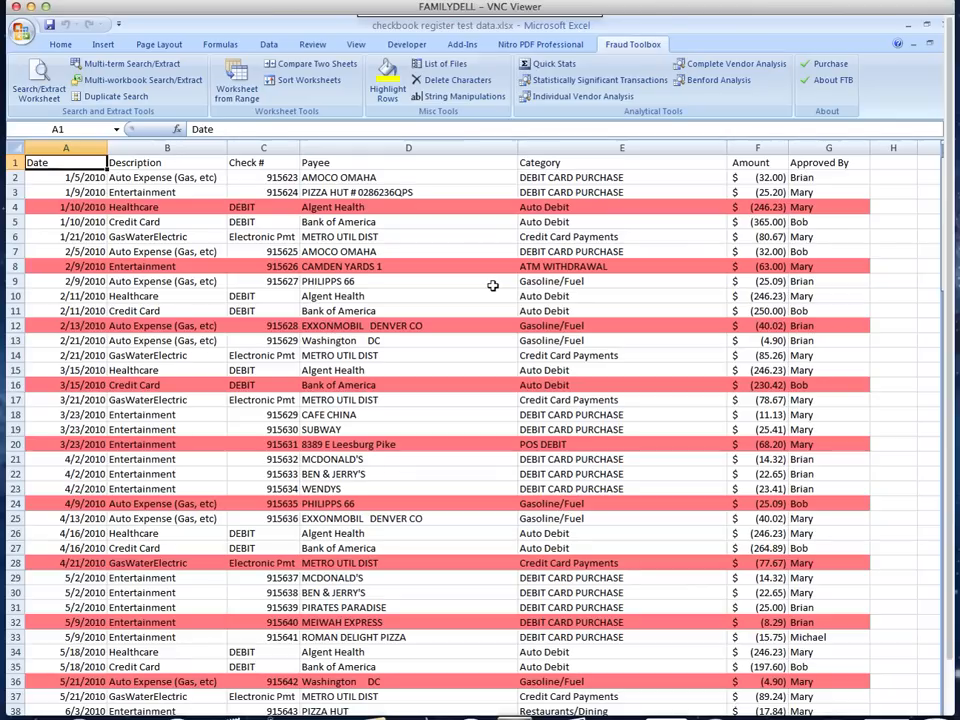
# Remove the fill color from all cells in the worksheet.
pyautogui.click(14, 148)
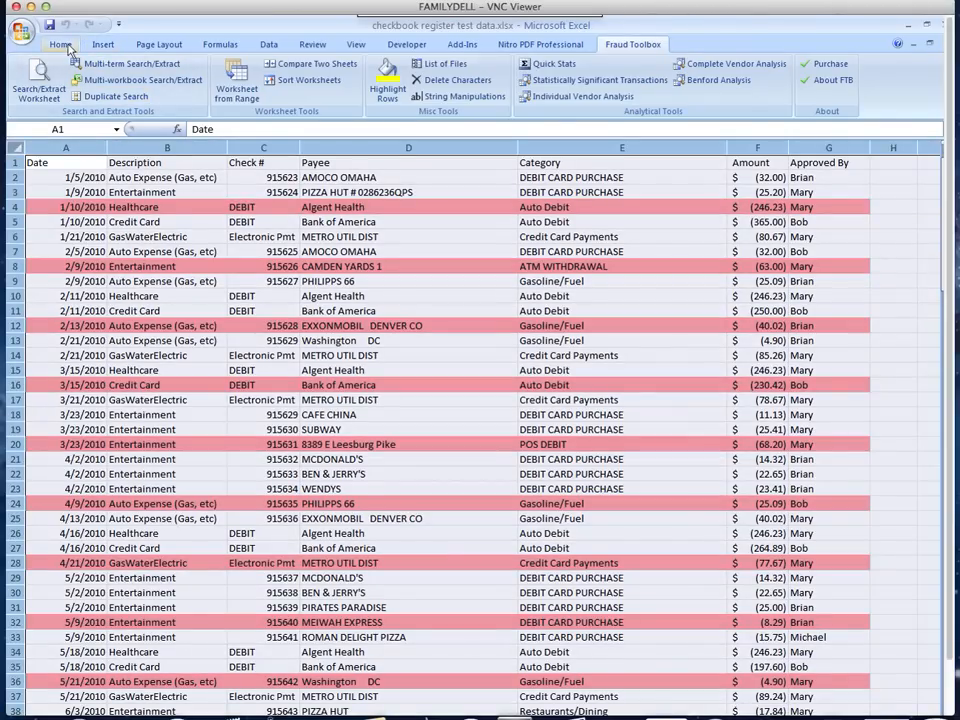
pyautogui.click(59, 44)
pyautogui.click(224, 93)
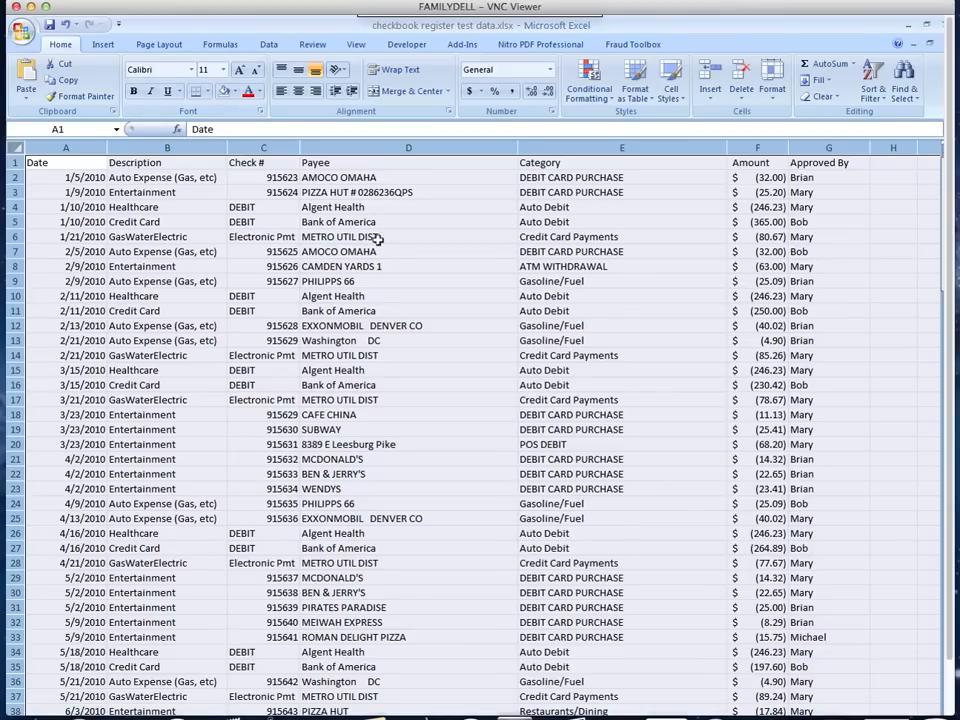
pyautogui.click(369, 247)
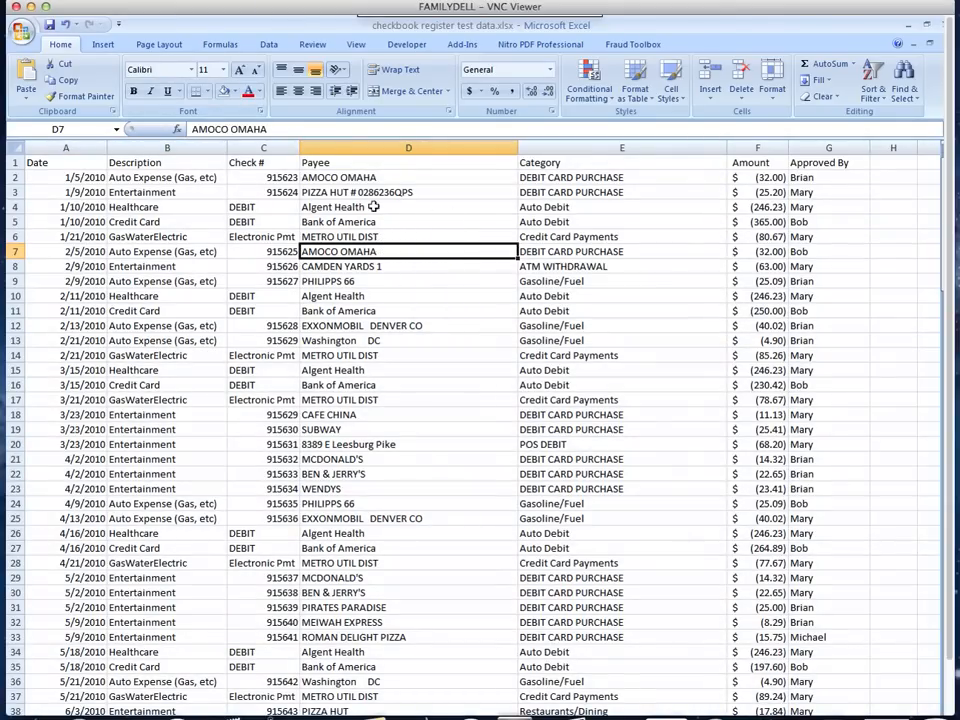
# Select cell A2 and switch the remote desktop viewer to full screen.
pyautogui.click(71, 179)
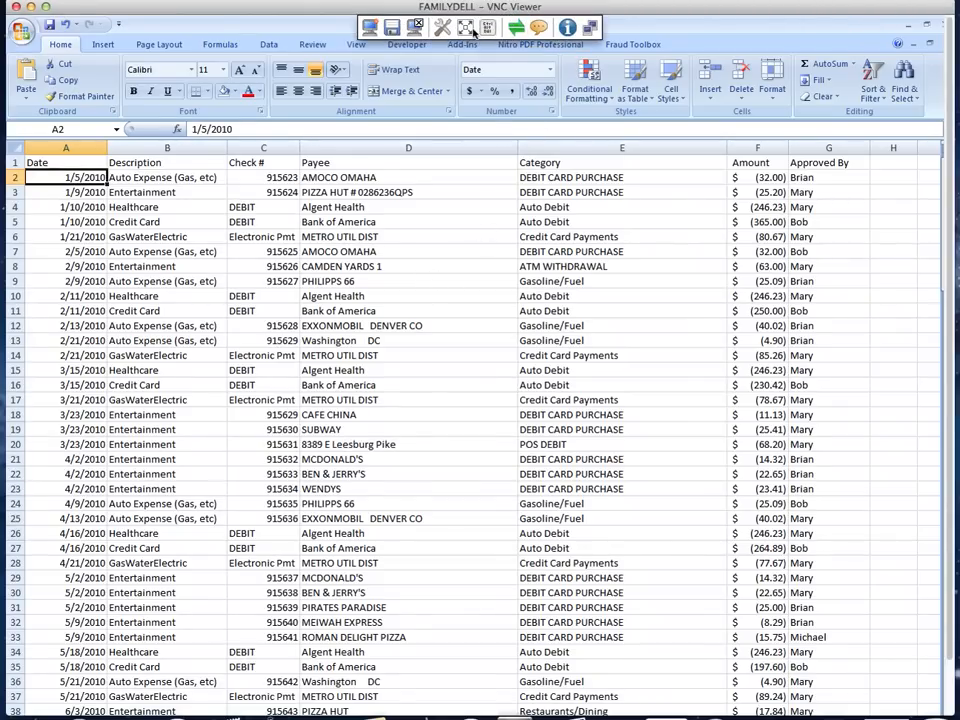
pyautogui.click(466, 28)
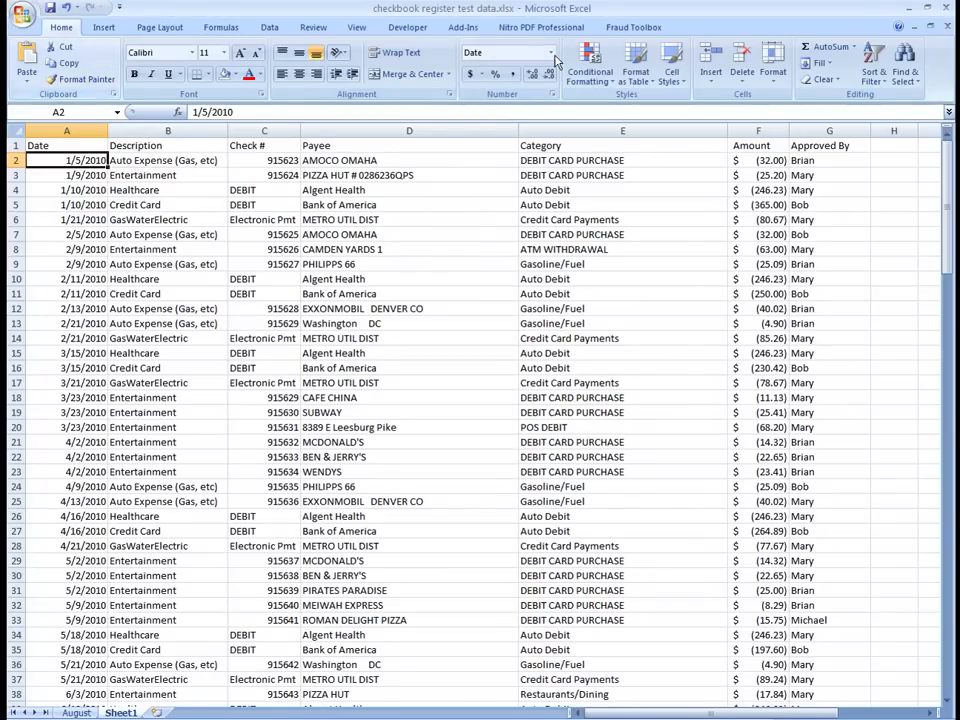
# Examine the Multi-workbook Search/Extract options and its folder chooser, then close them without searching.
pyautogui.click(625, 28)
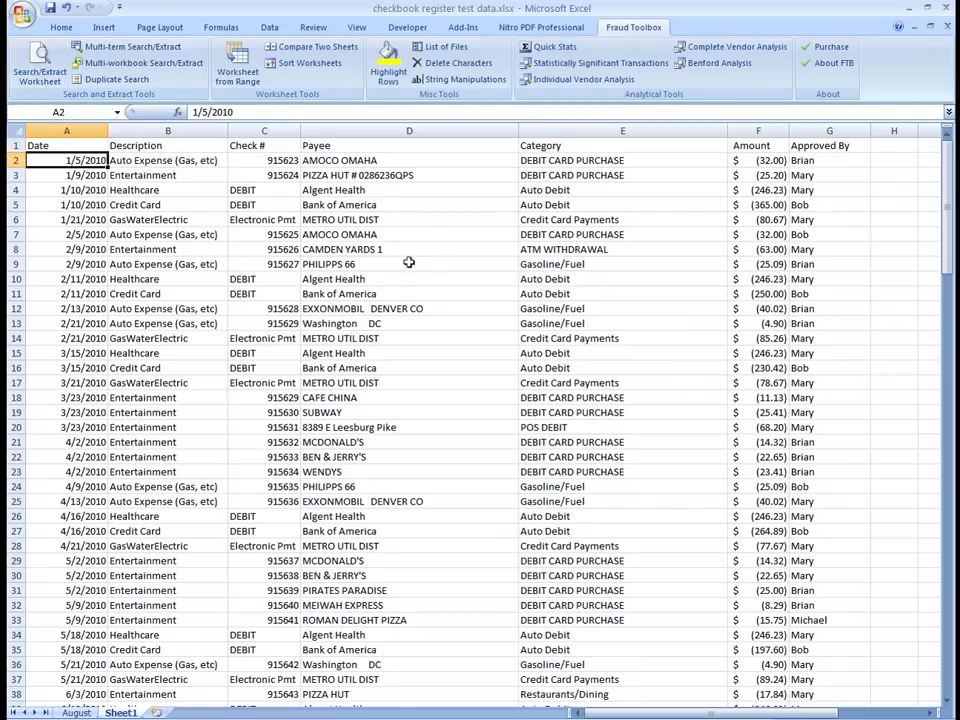
pyautogui.click(165, 70)
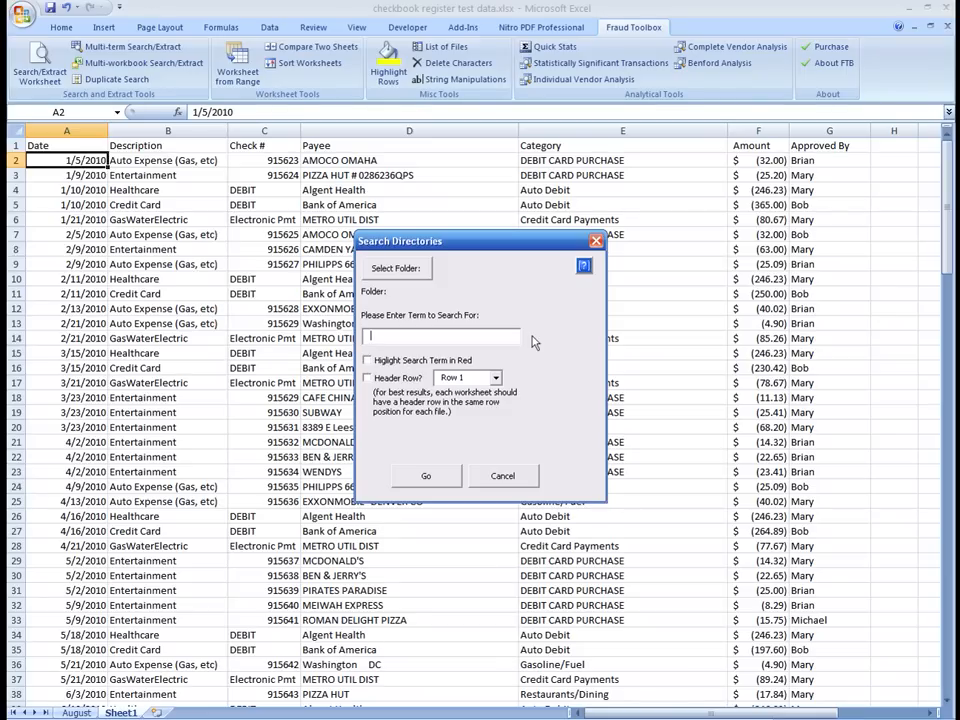
pyautogui.click(425, 268)
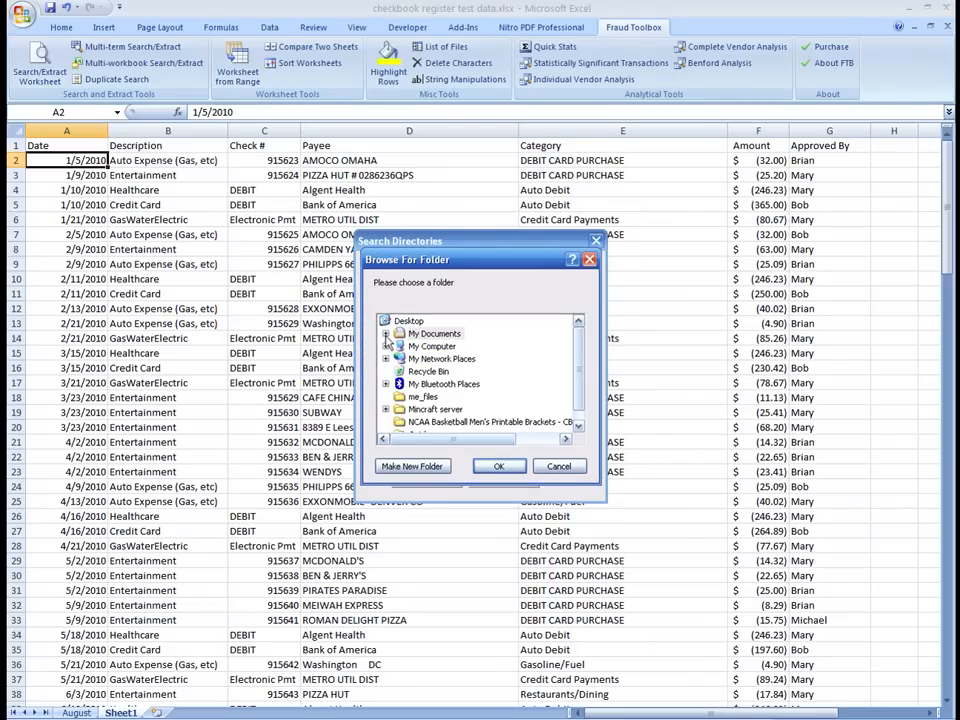
pyautogui.click(556, 468)
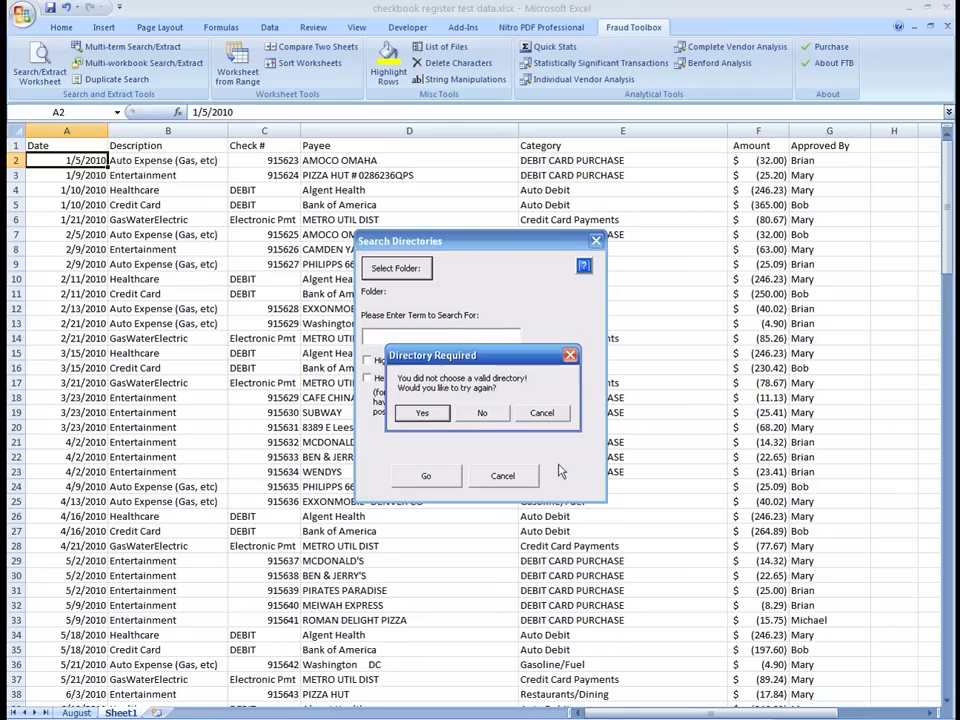
pyautogui.click(489, 413)
pyautogui.click(595, 241)
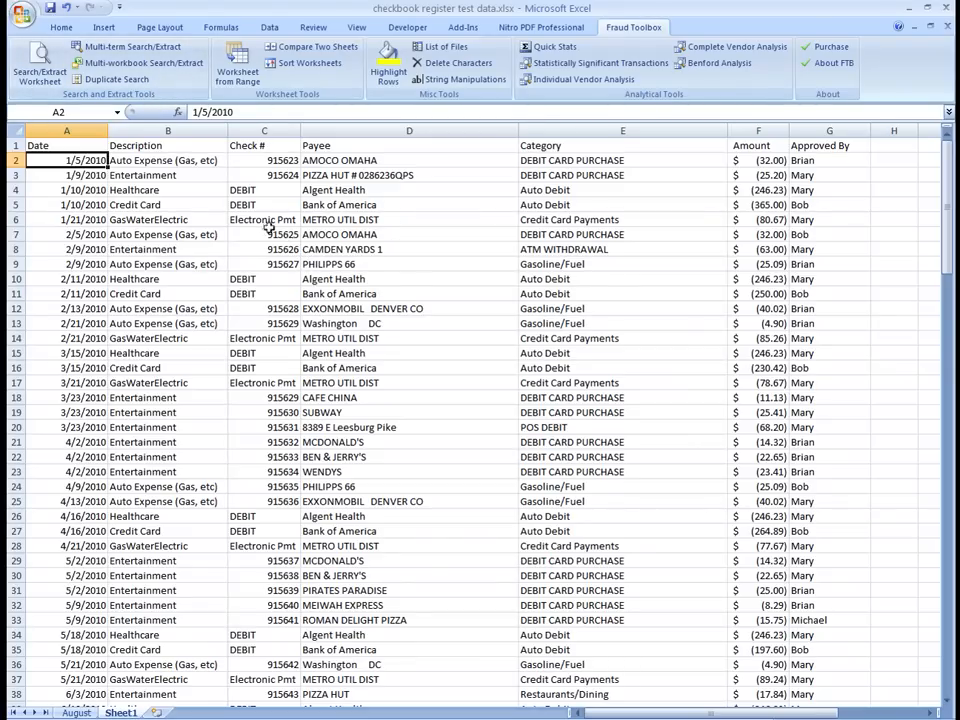
# Use Search/Extract Worksheet to search Sheet1 for "Healthcare" and copy the matching rows to a new worksheet named Healthcare.
pyautogui.click(54, 84)
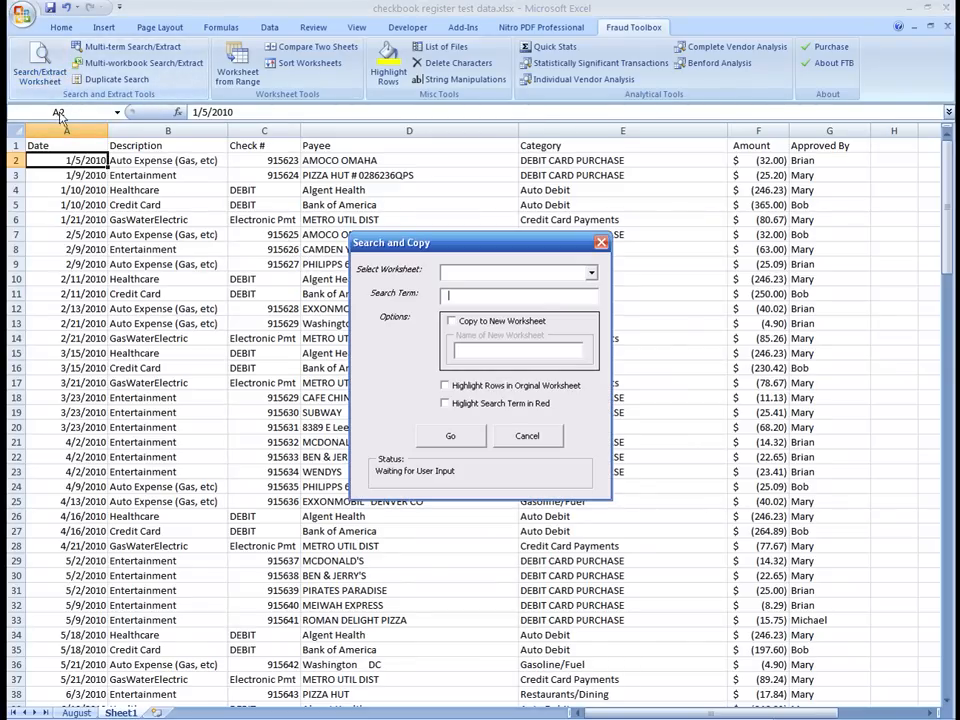
pyautogui.click(591, 273)
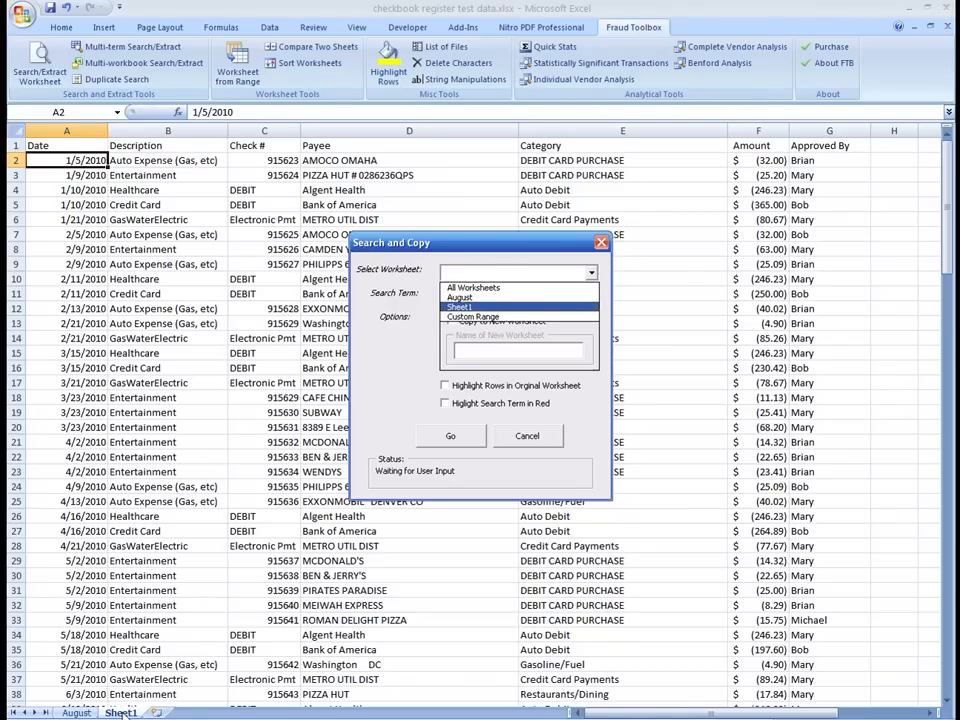
pyautogui.click(457, 306)
pyautogui.click(466, 293)
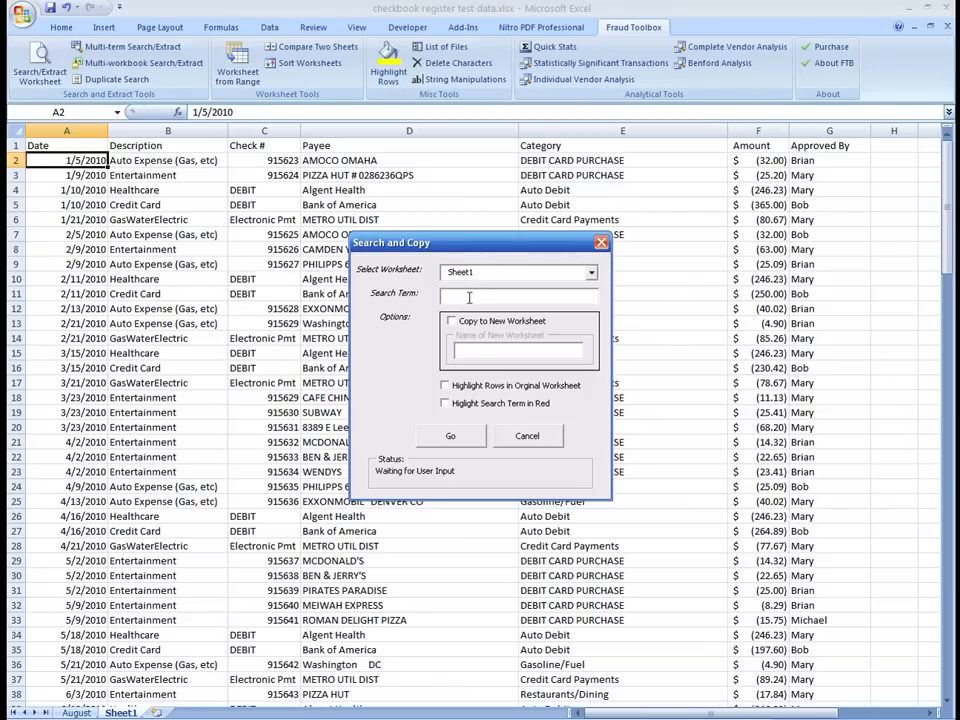
pyautogui.write('Healthcare')
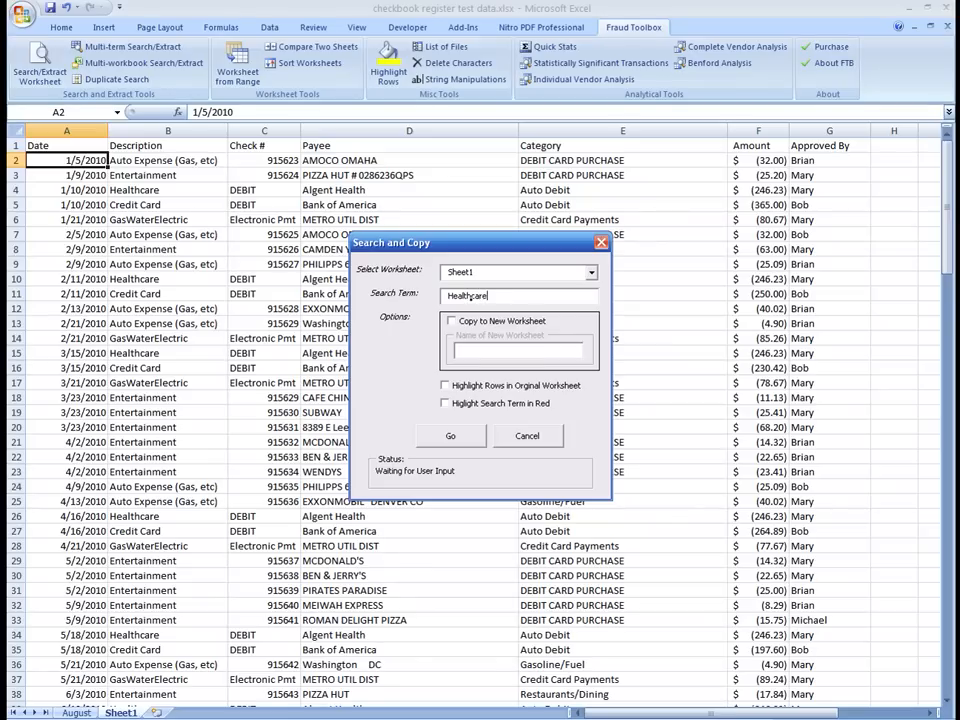
pyautogui.click(451, 321)
pyautogui.click(488, 352)
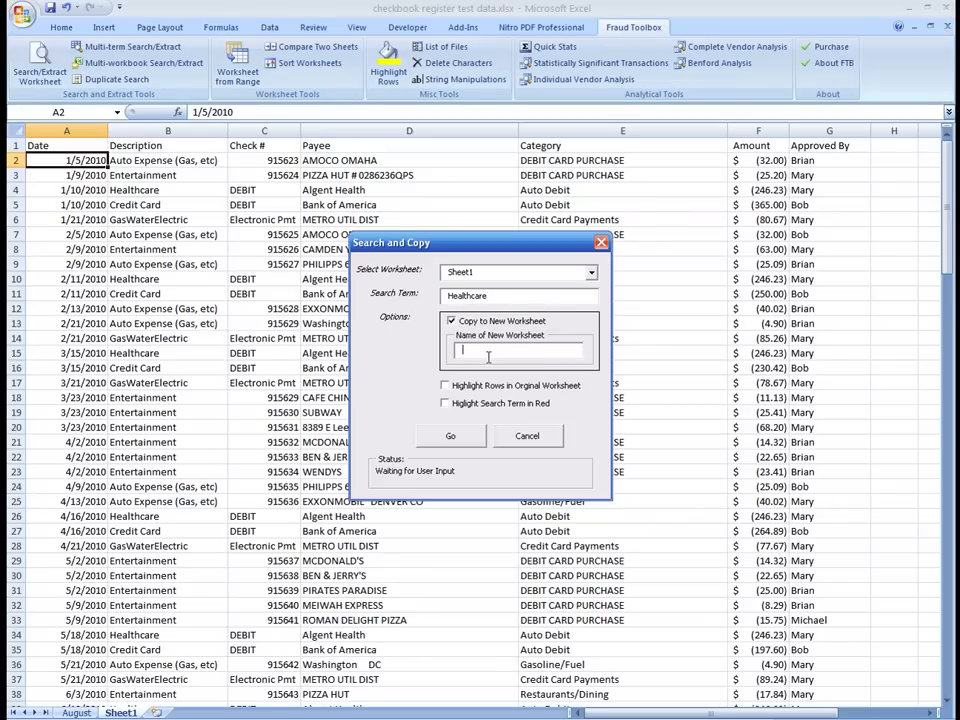
pyautogui.write('Healthcare')
pyautogui.click(471, 436)
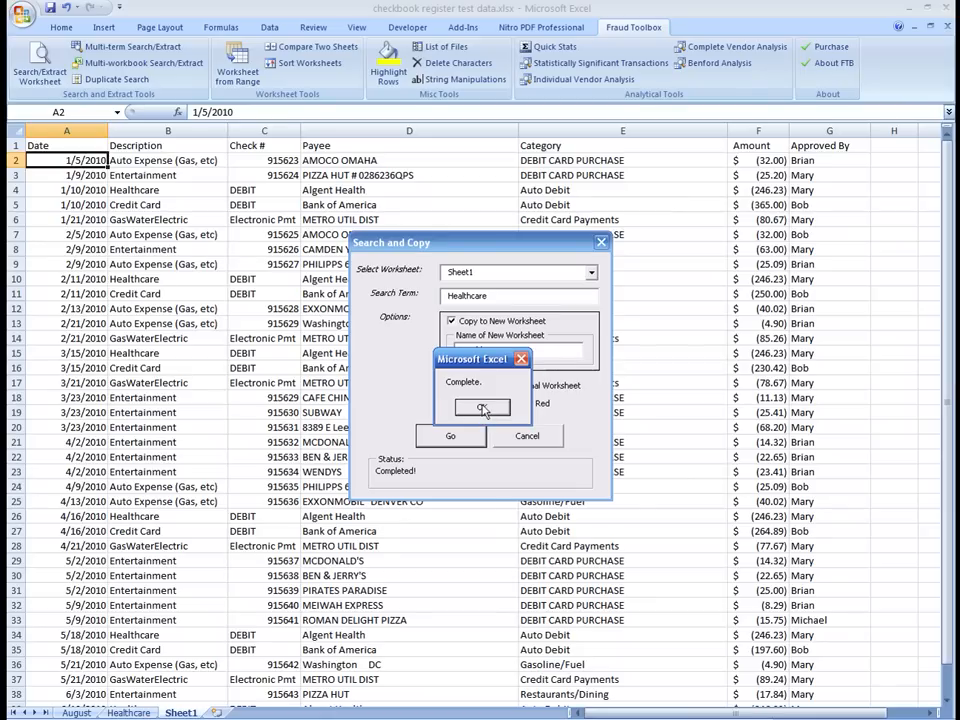
pyautogui.click(482, 406)
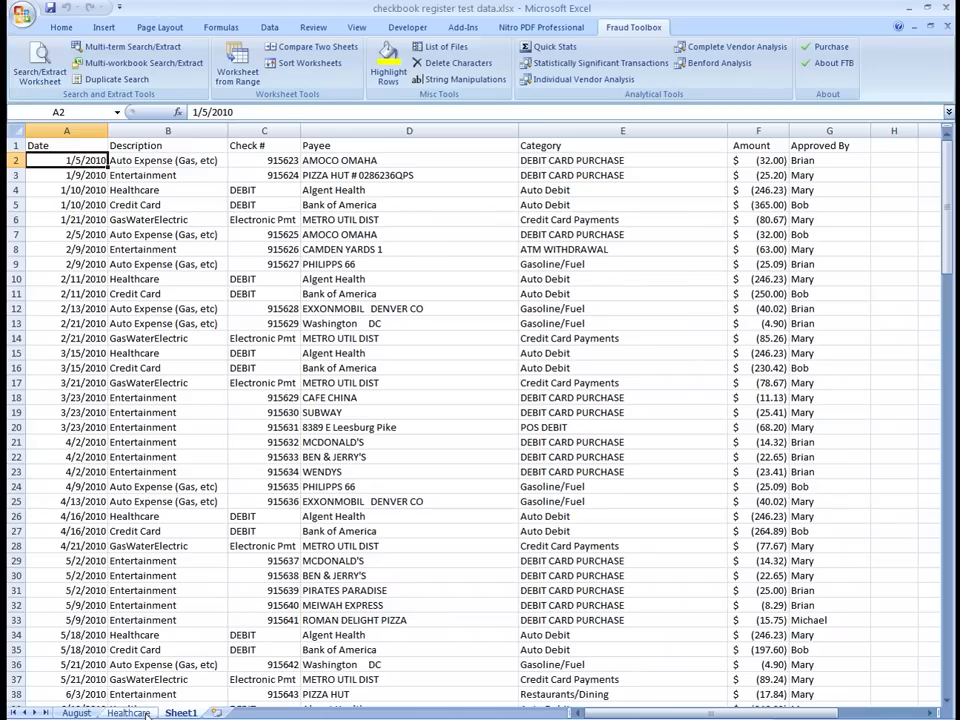
# AutoFit the width of all columns on the new Healthcare worksheet, then deselect the cells.
pyautogui.click(143, 713)
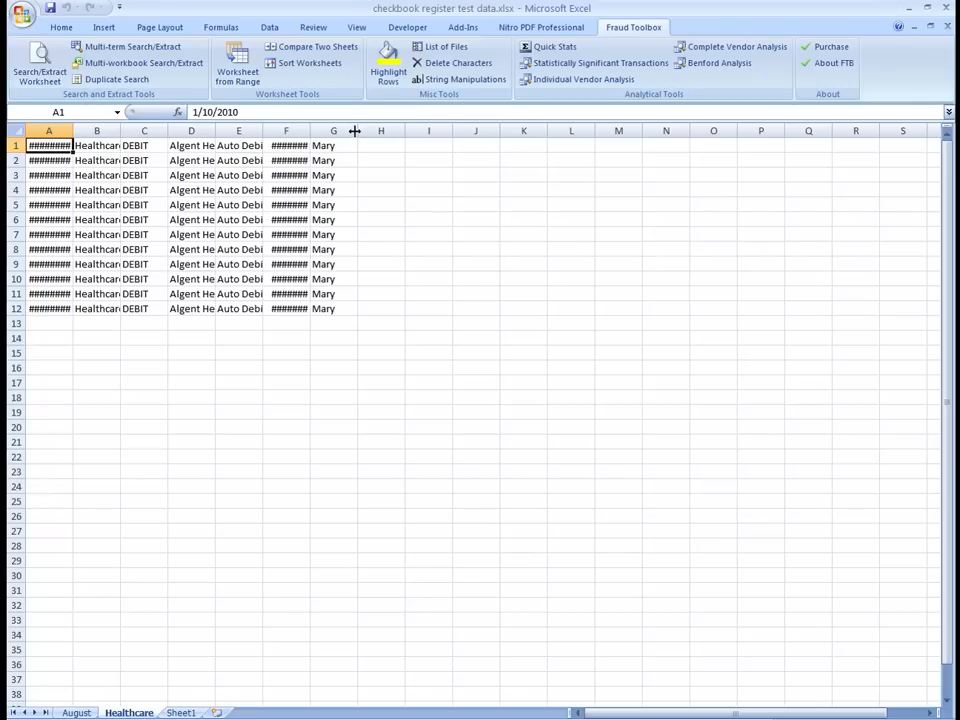
pyautogui.moveTo(353, 131)
pyautogui.mouseDown()
pyautogui.moveTo(94, 131)
pyautogui.moveTo(349, 131)
pyautogui.mouseUp()
pyautogui.click(329, 131)
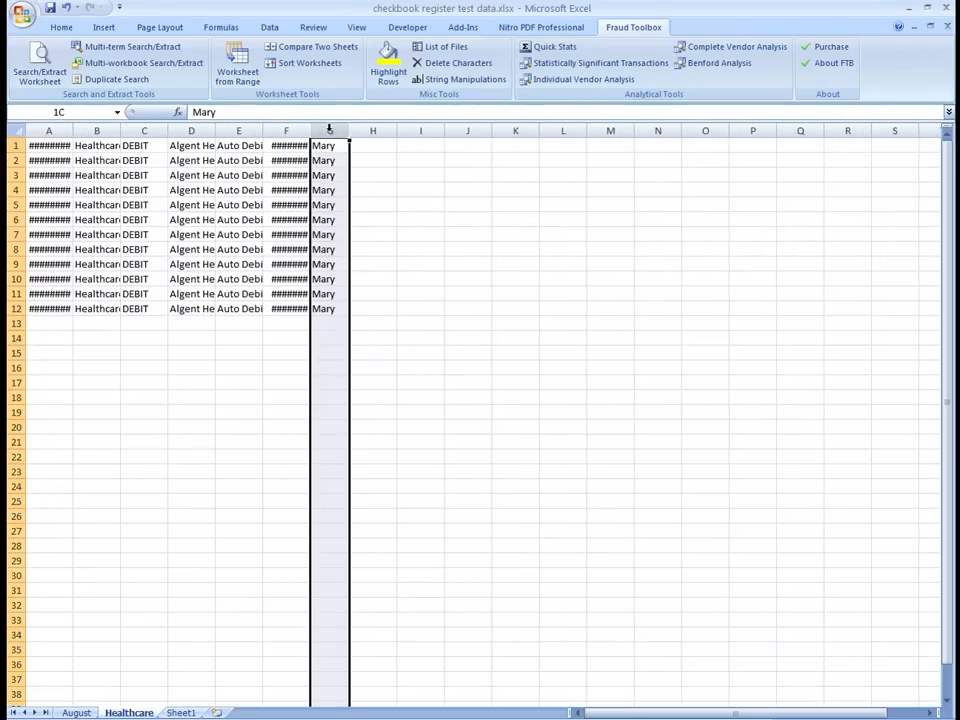
pyautogui.click(14, 131)
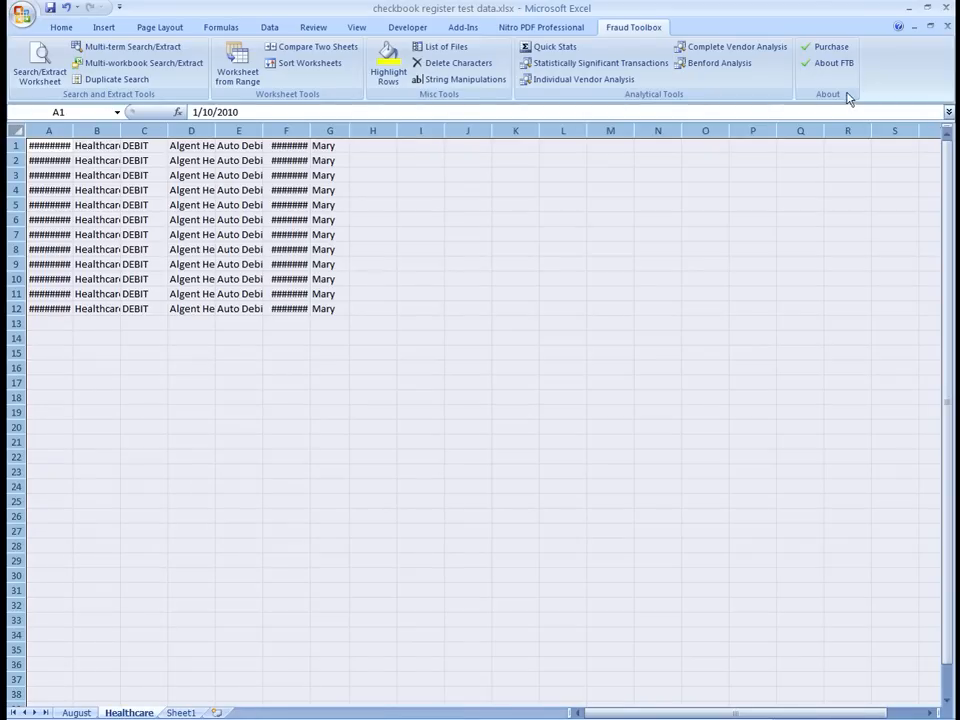
pyautogui.click(60, 28)
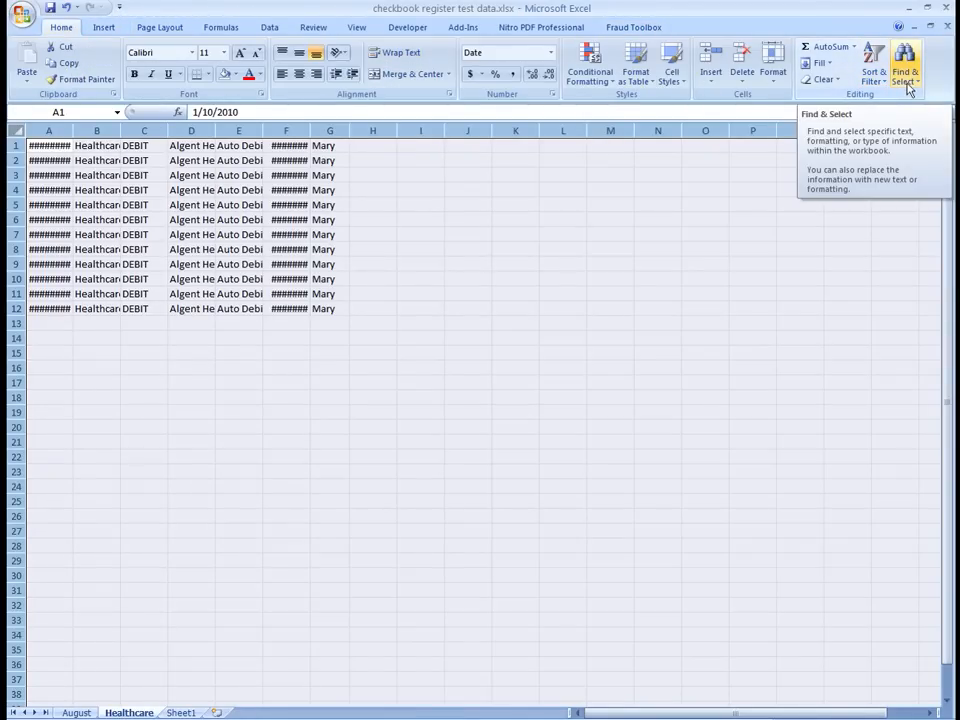
pyautogui.click(773, 78)
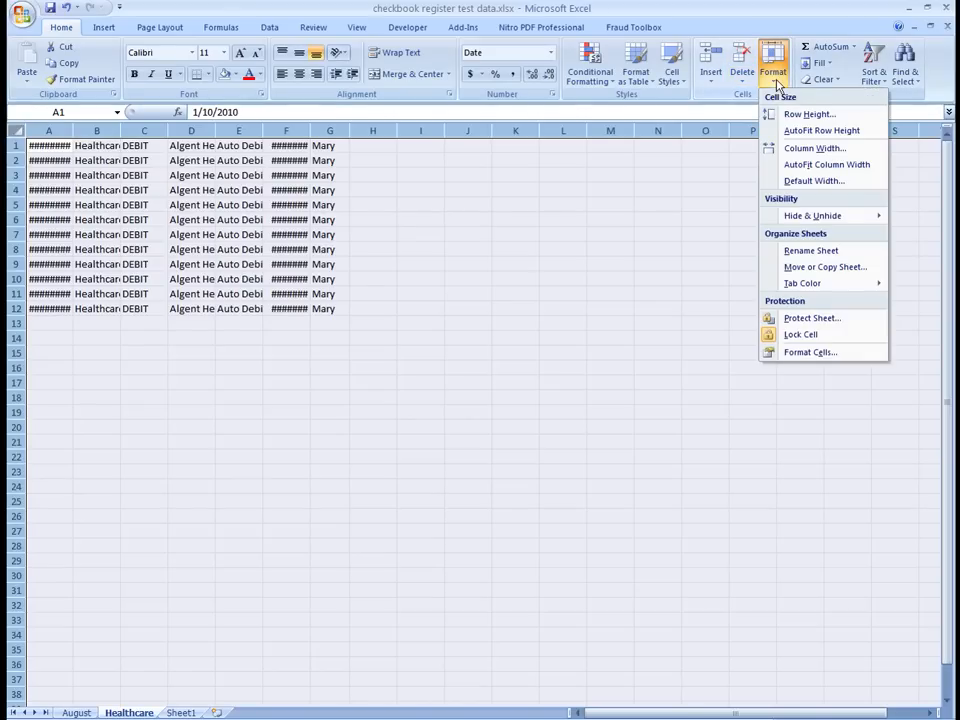
pyautogui.click(827, 165)
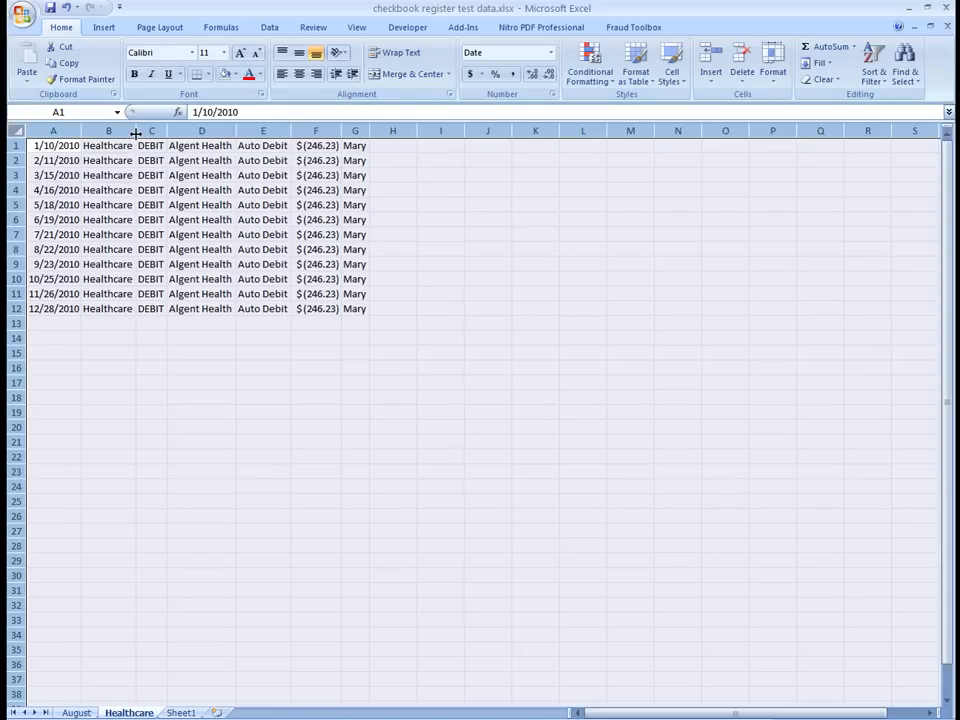
pyautogui.click(523, 245)
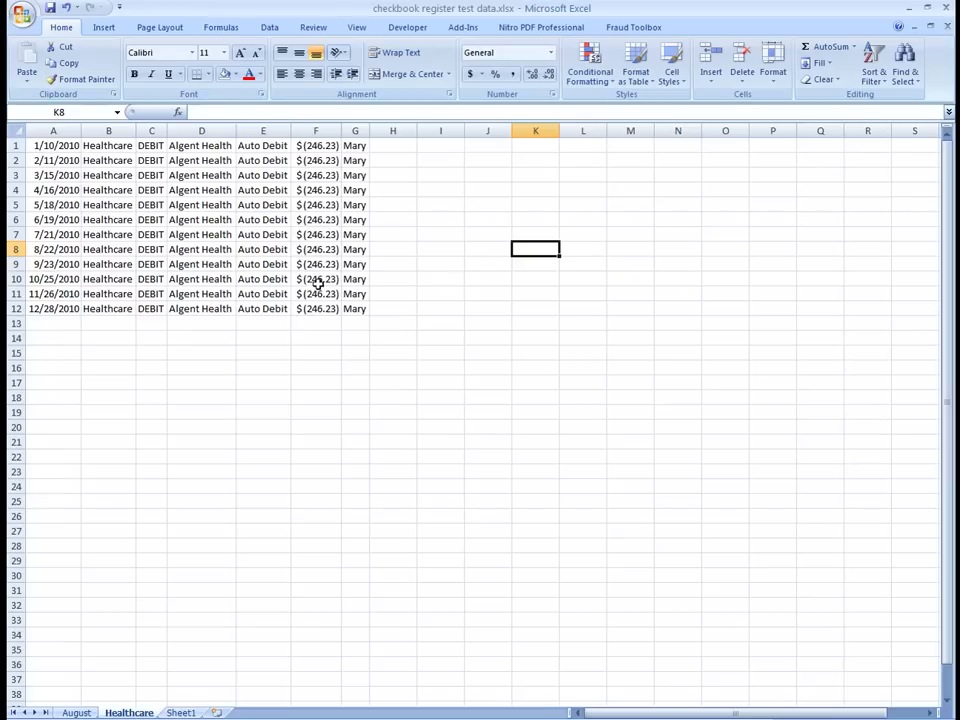
pyautogui.click(654, 29)
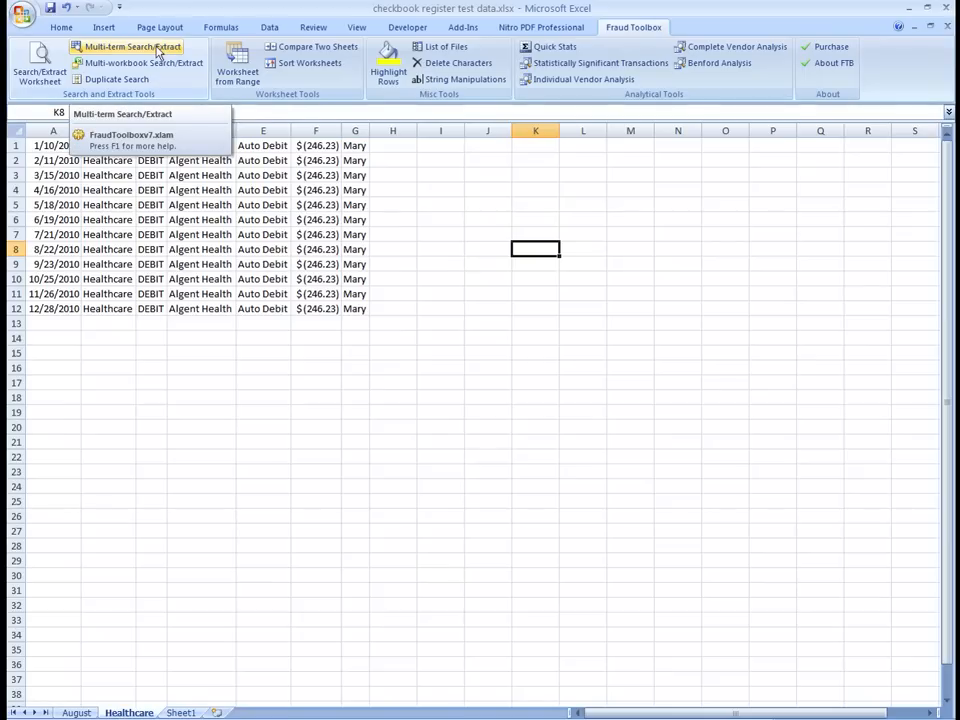
pyautogui.click(157, 50)
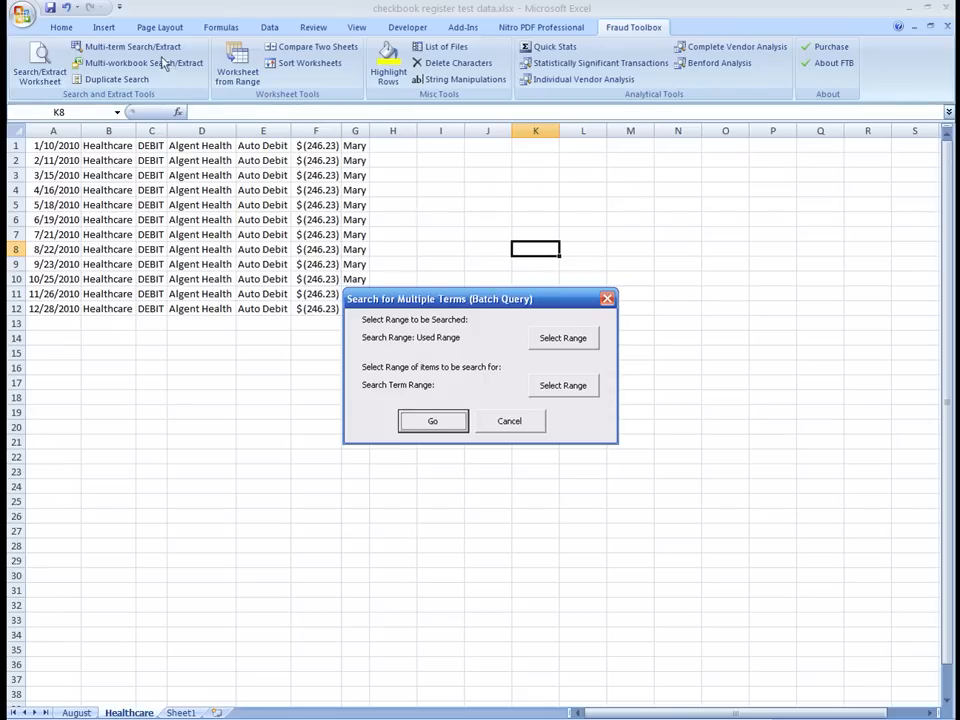
pyautogui.click(607, 299)
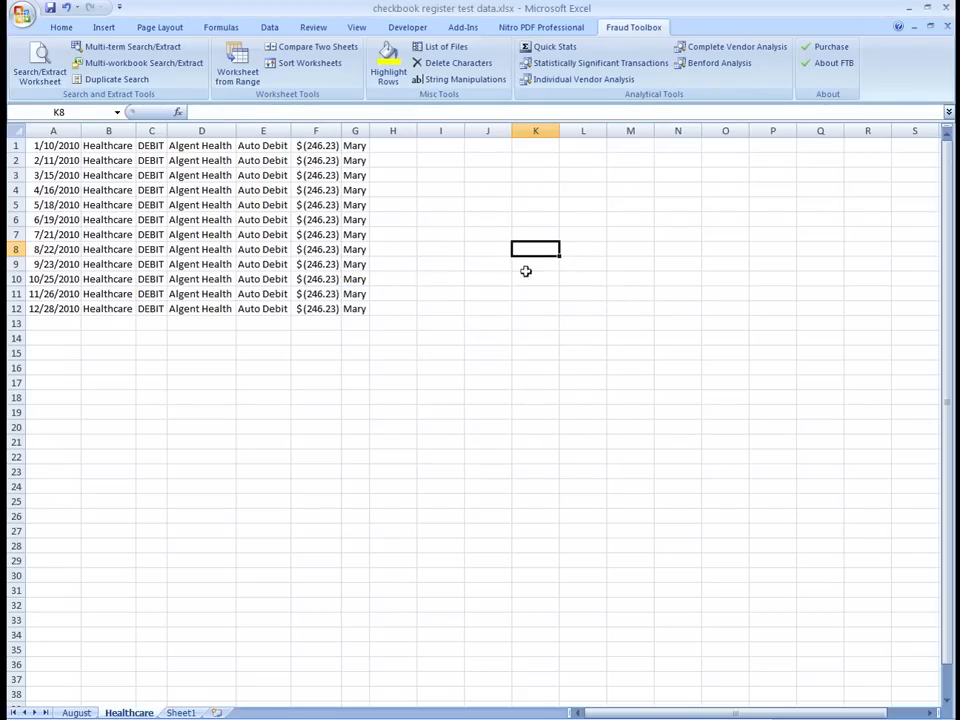
# Add a new worksheet listing the search terms Healthcare in A1 and Entertainment in A2, and widen column A.
pyautogui.click(181, 712)
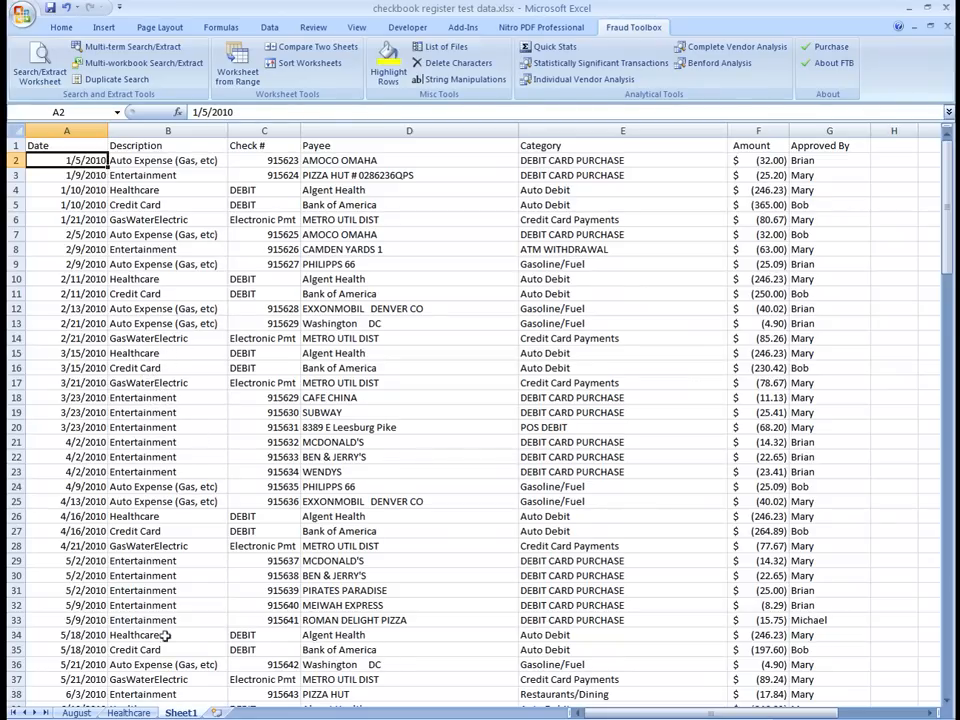
pyautogui.click(216, 712)
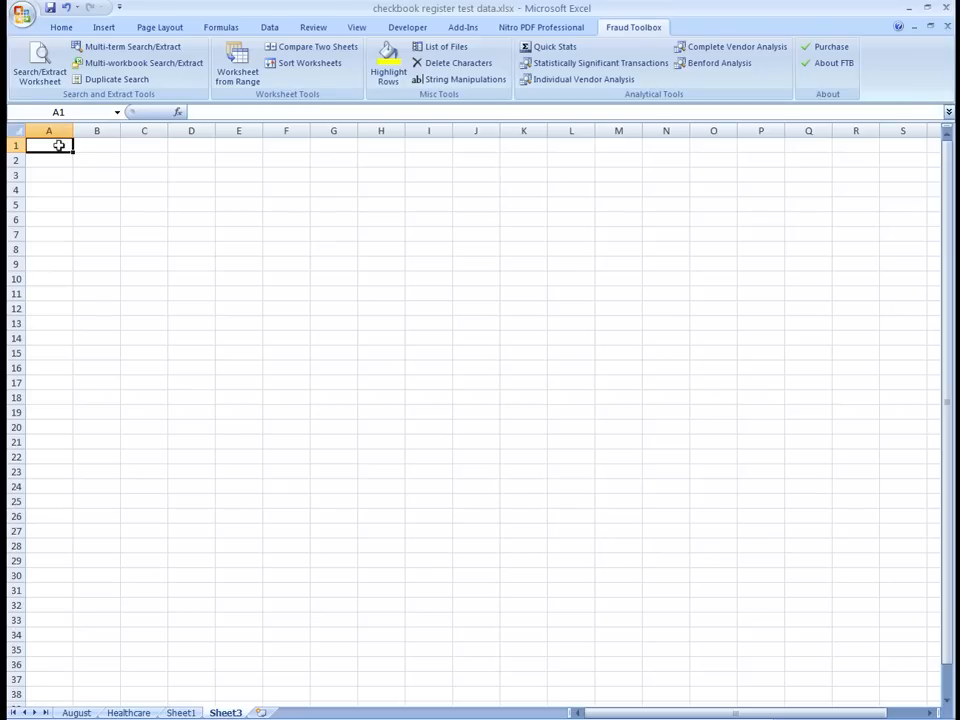
pyautogui.write('Healthcare')
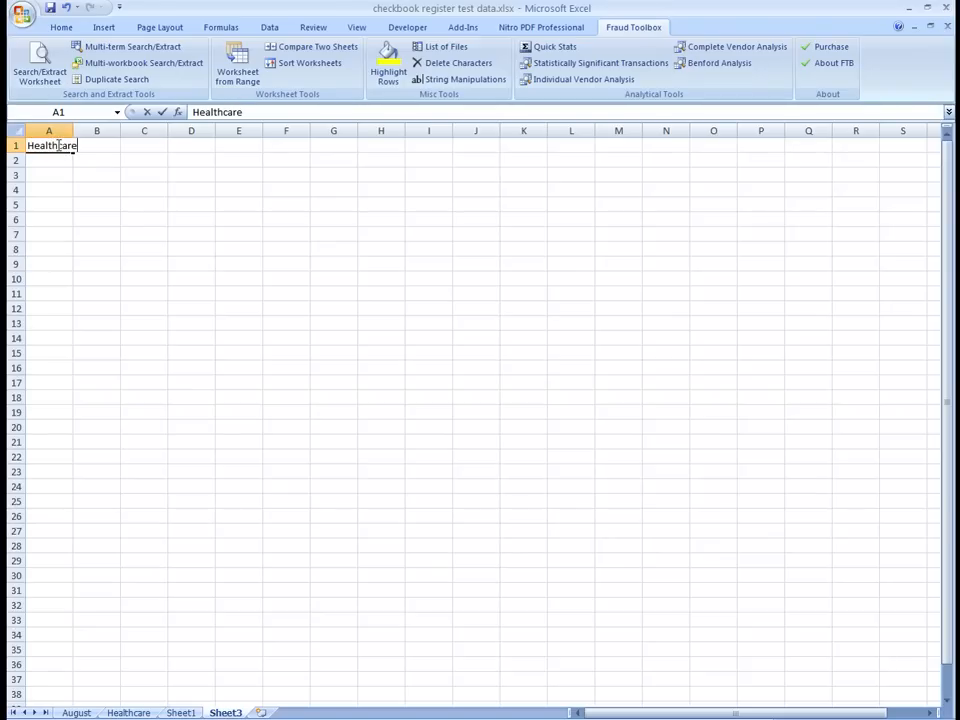
pyautogui.press('Return')
pyautogui.write('En')
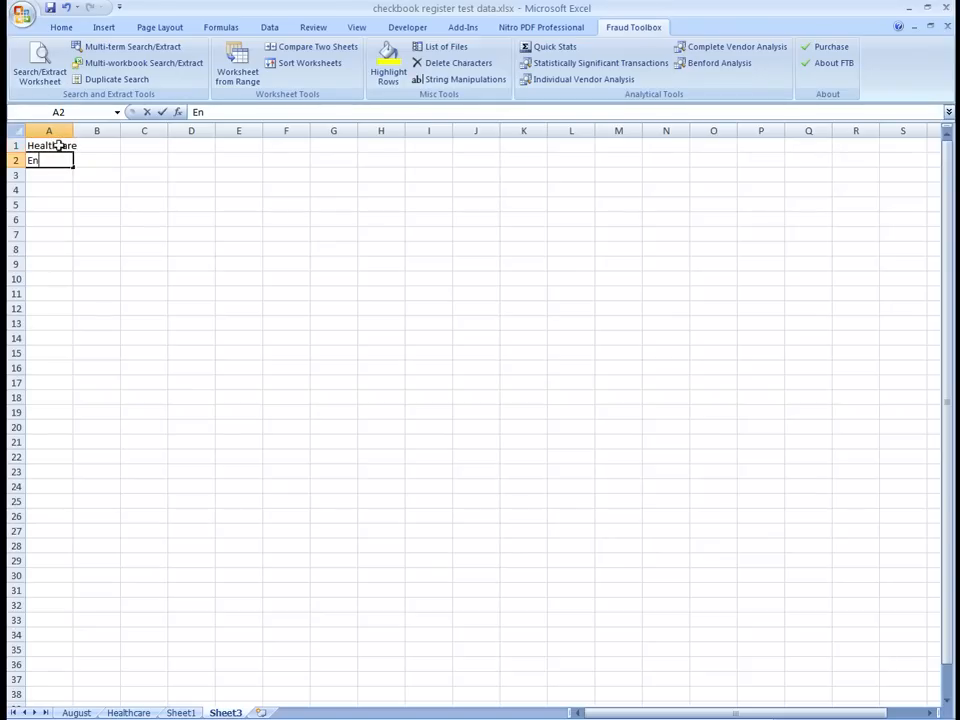
pyautogui.write('tertainment')
pyautogui.click(96, 174)
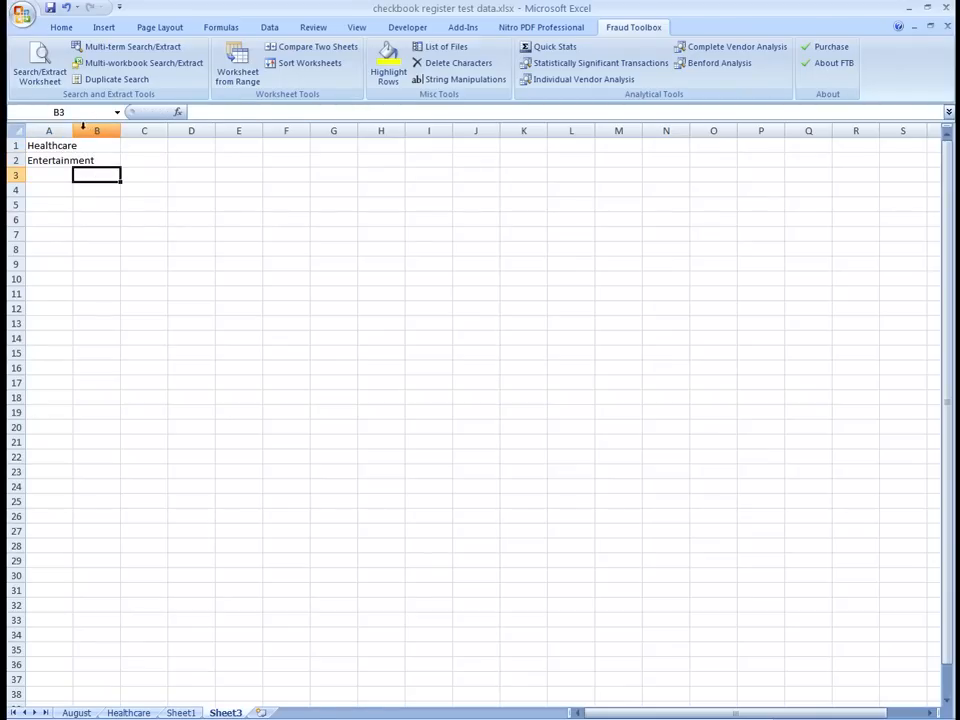
pyautogui.moveTo(73, 130); pyautogui.dragTo(145, 152)
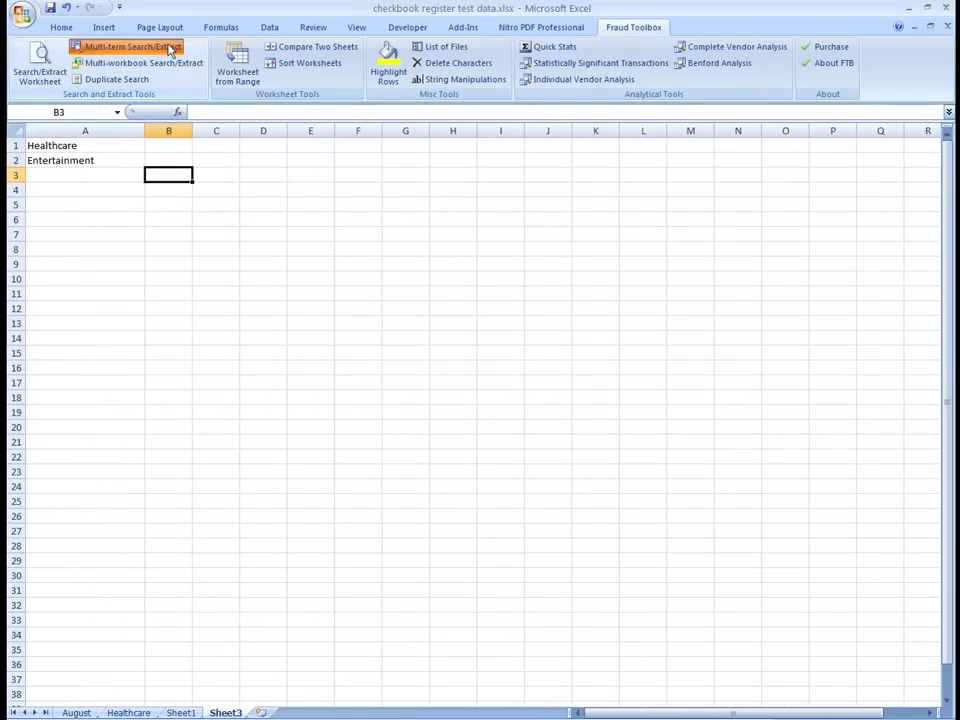
# Start a Multi-term Search/Extract and set the range searched to all cells of Sheet1.
pyautogui.click(165, 46)
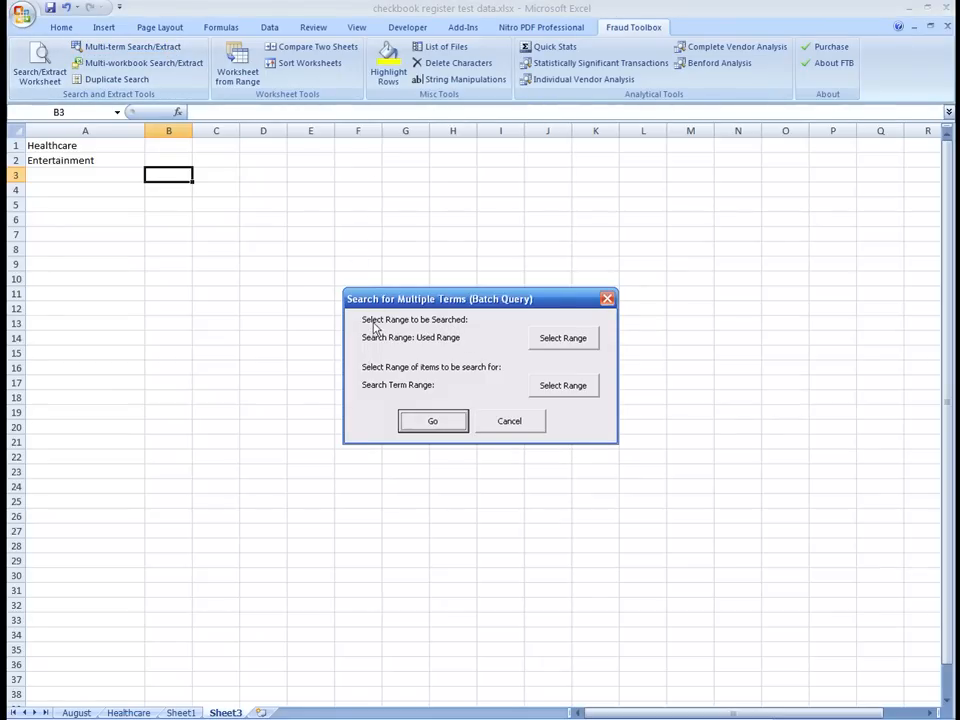
pyautogui.click(563, 338)
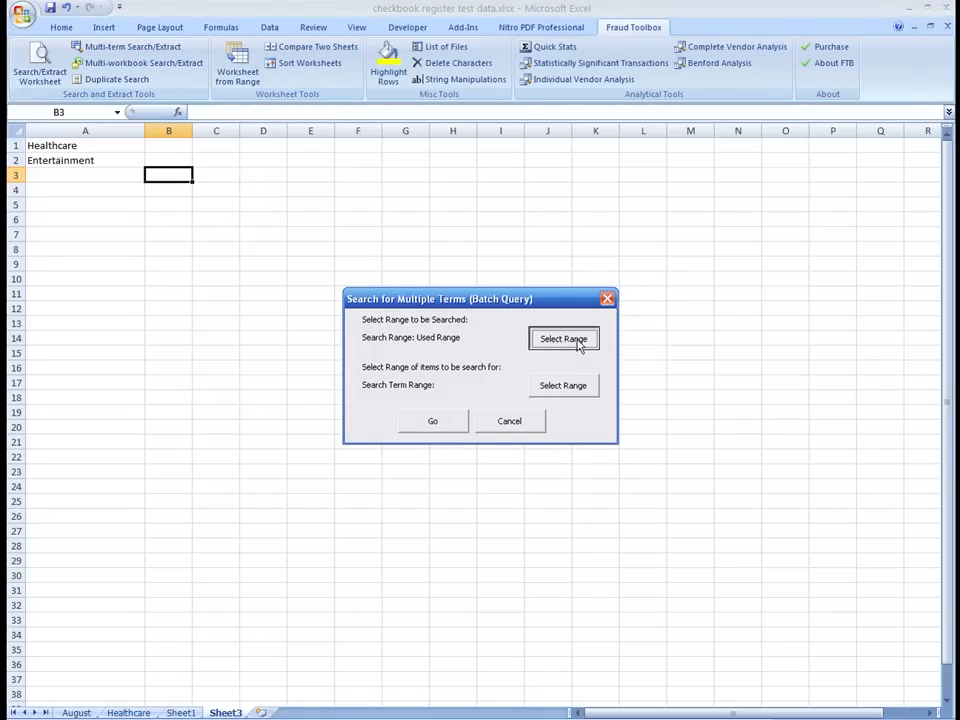
pyautogui.click(181, 712)
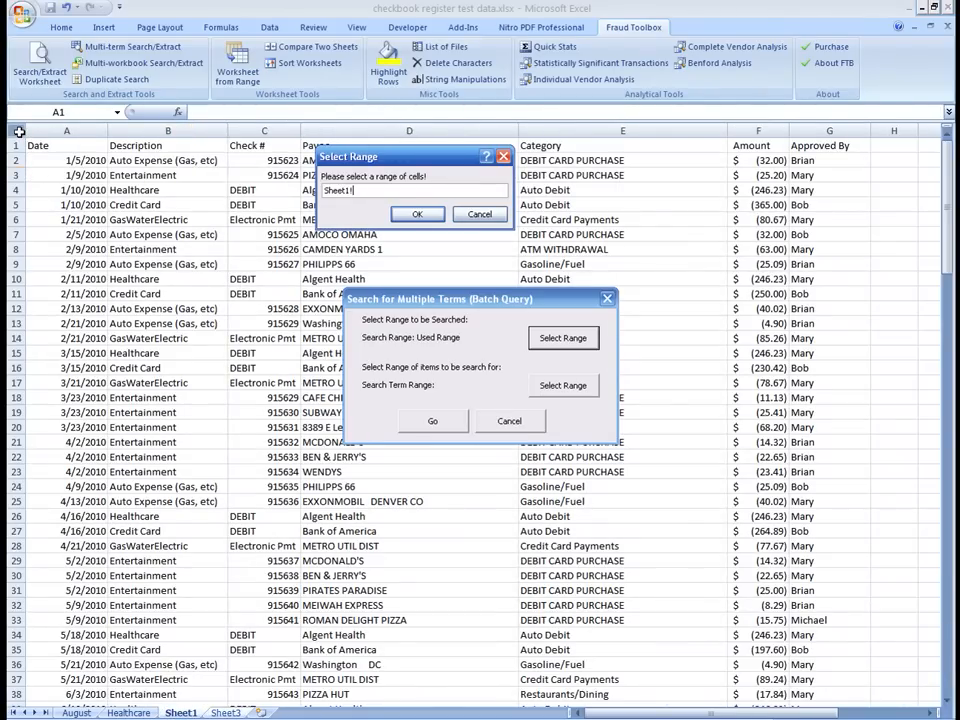
pyautogui.click(19, 131)
pyautogui.click(417, 214)
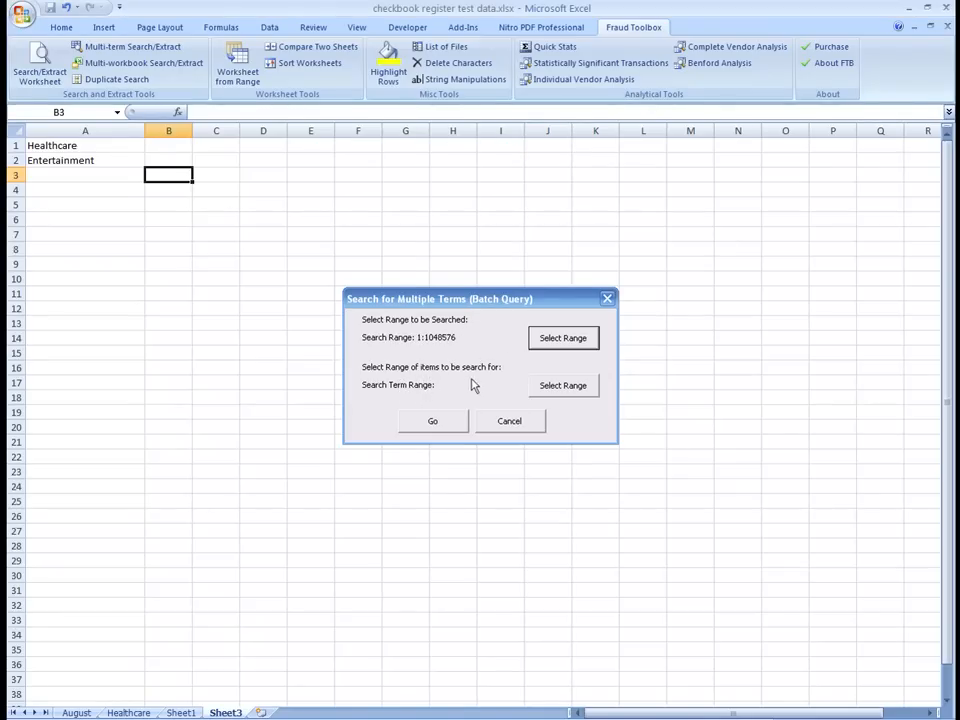
# Set the search term range to A1:A2 on Sheet3 and run the multi-term search.
pyautogui.click(553, 386)
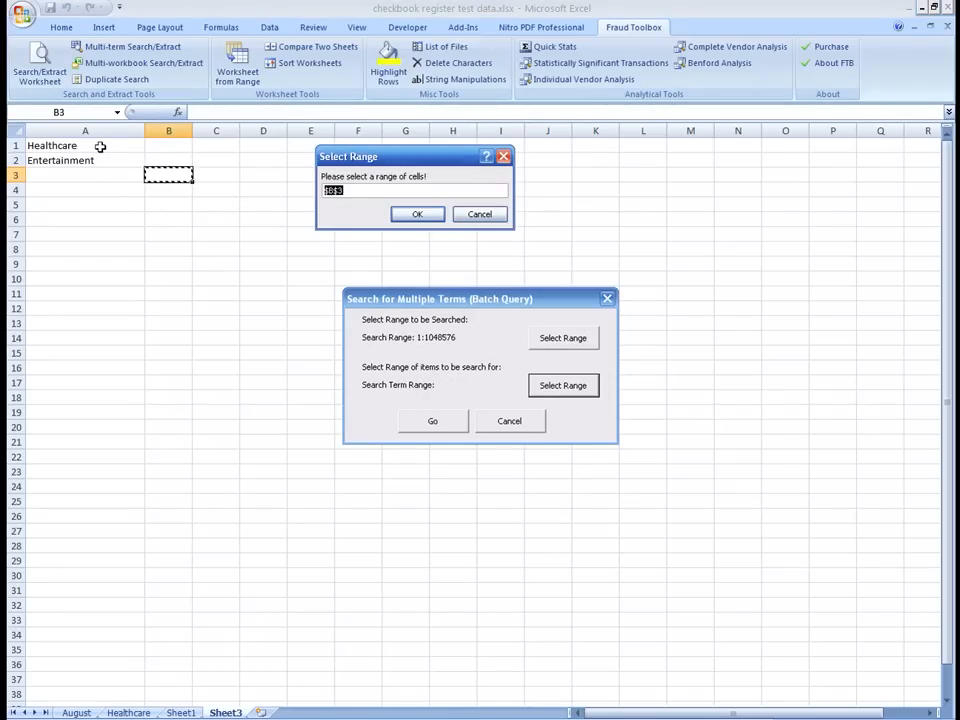
pyautogui.moveTo(100, 146); pyautogui.dragTo(100, 160)
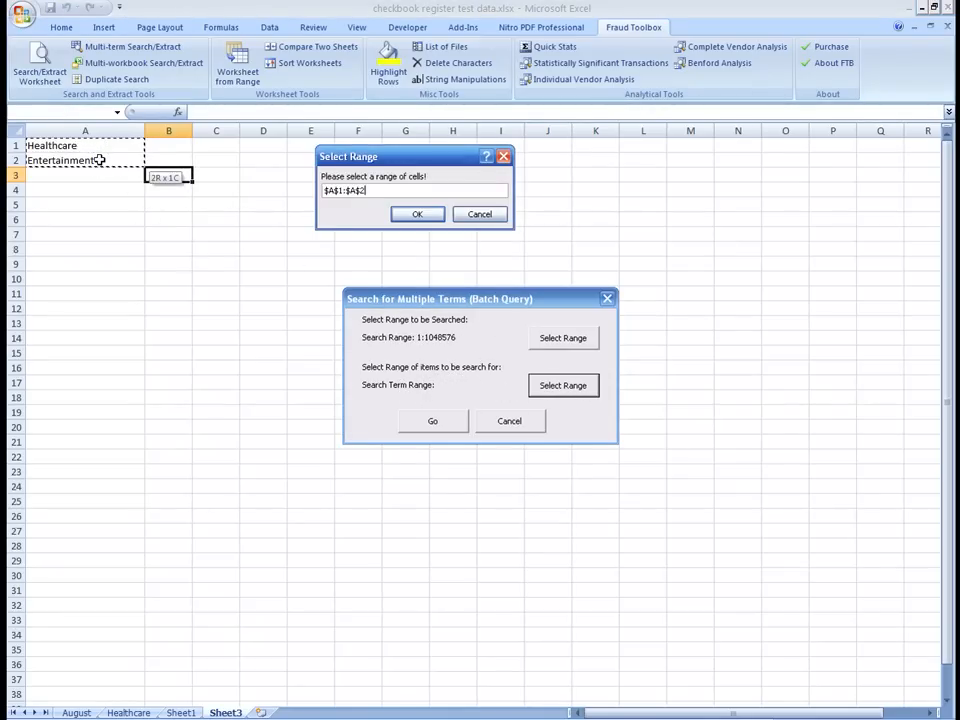
pyautogui.click(417, 215)
pyautogui.click(450, 424)
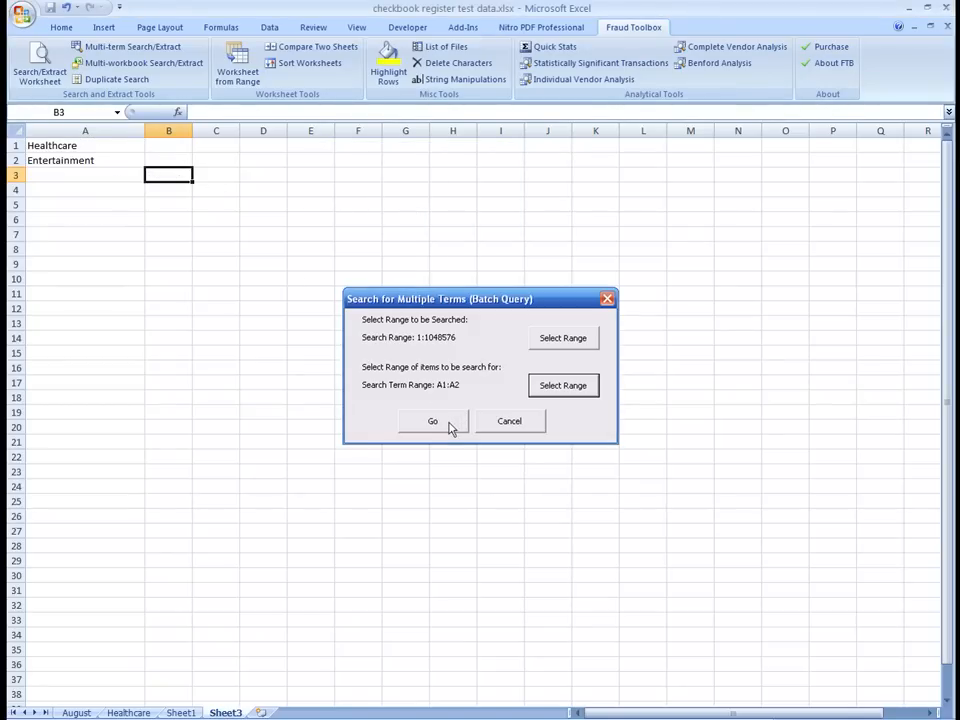
pyautogui.click(500, 408)
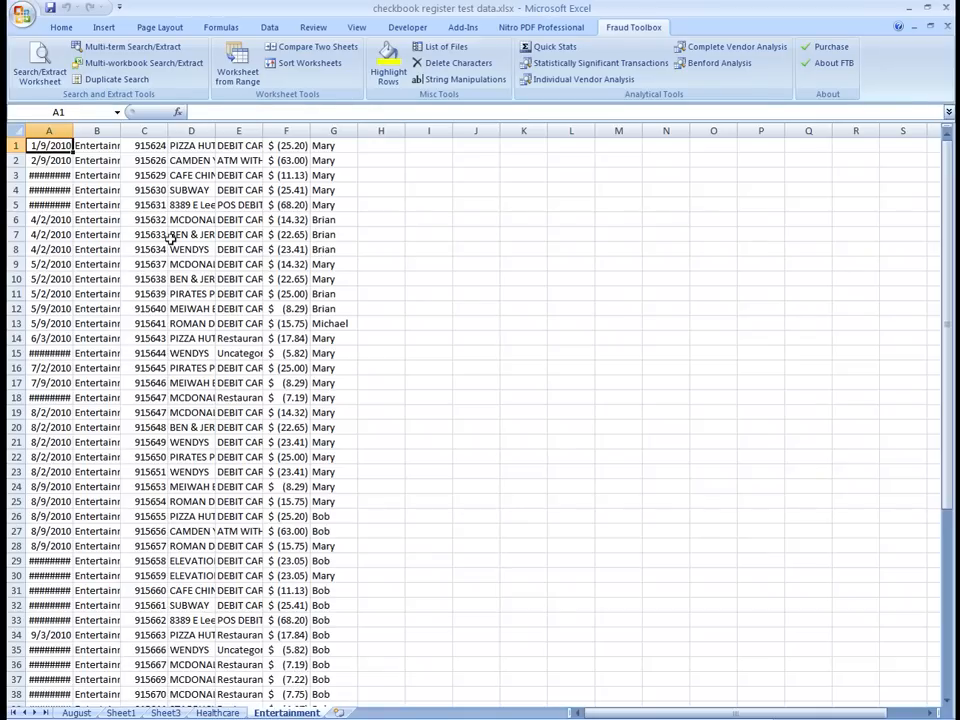
# Widen columns B and E on the extracted Entertainment worksheet.
pyautogui.moveTo(121, 131); pyautogui.dragTo(229, 140)
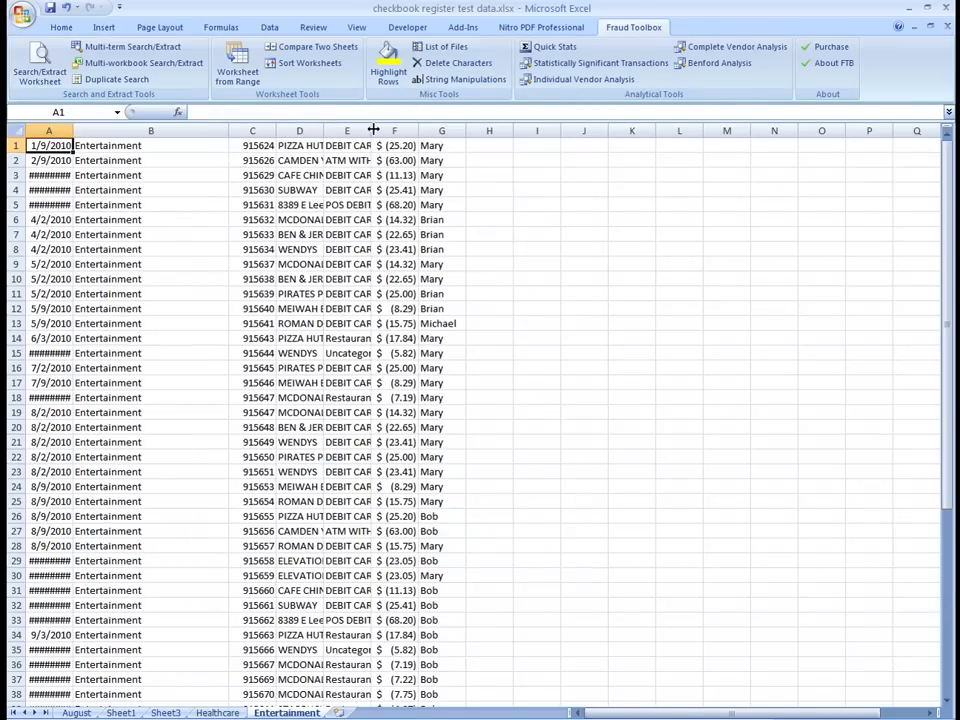
pyautogui.moveTo(371, 131); pyautogui.dragTo(465, 136)
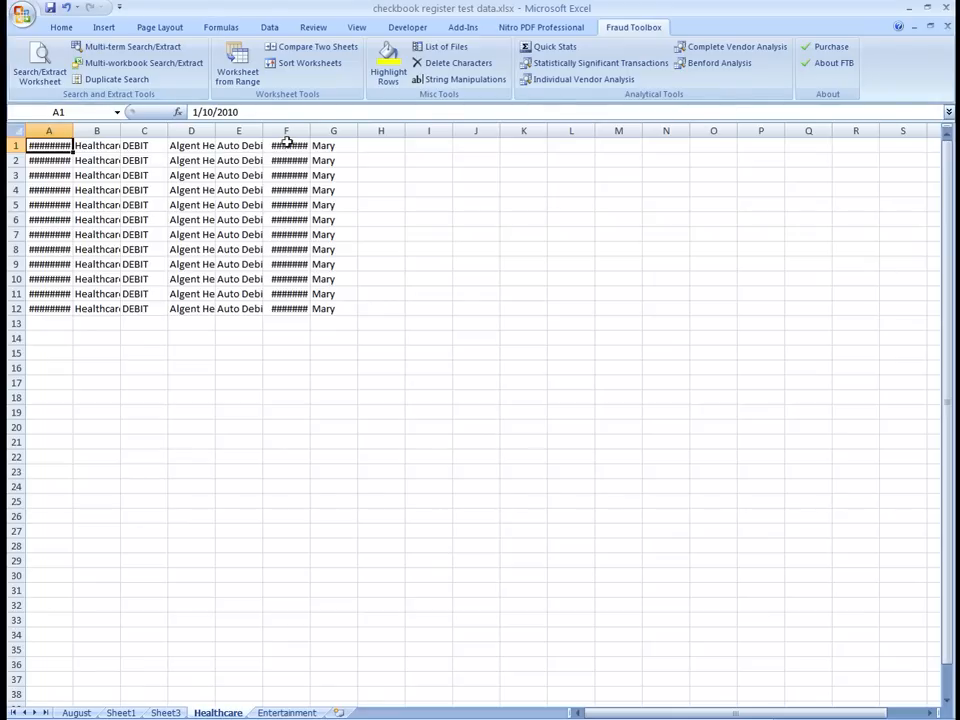
# AutoFit the width of all columns on the extracted Healthcare worksheet.
pyautogui.click(15, 131)
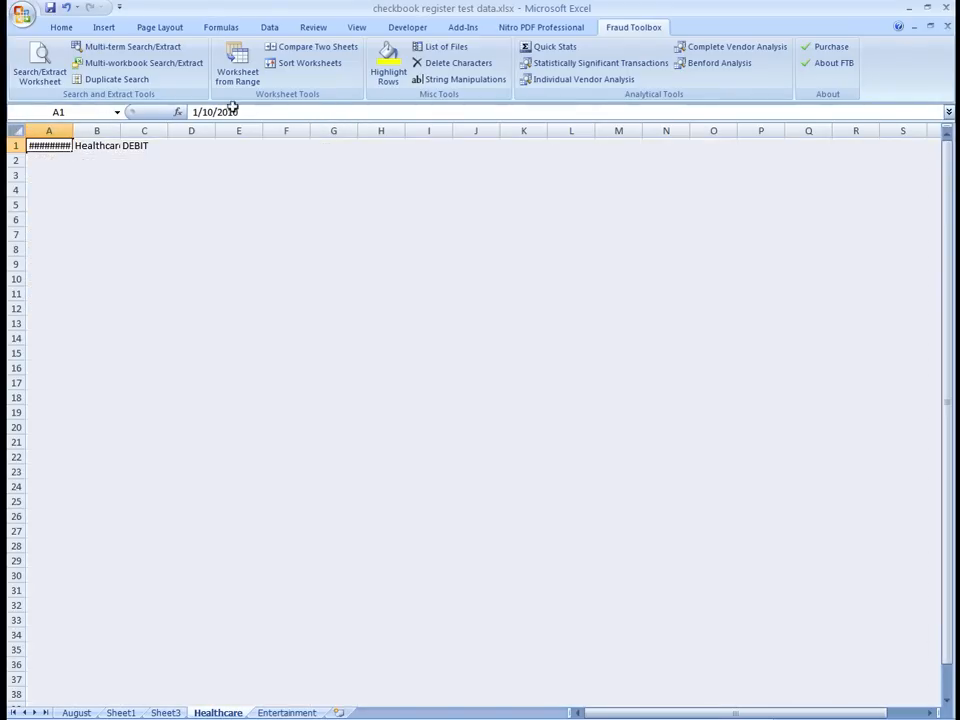
pyautogui.click(62, 27)
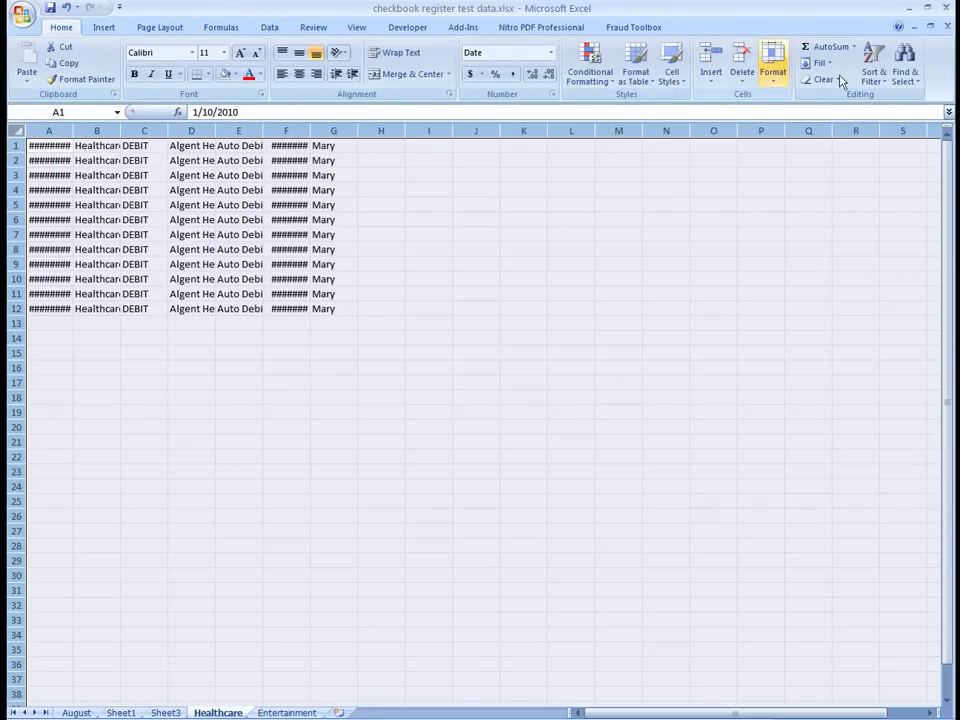
pyautogui.click(773, 70)
pyautogui.click(814, 164)
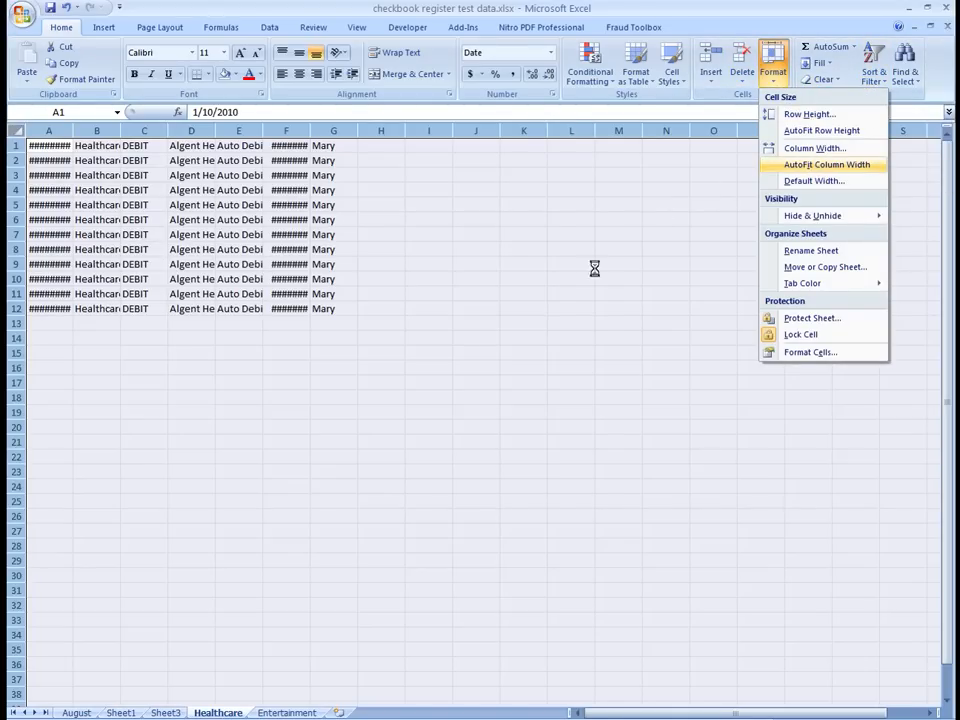
# Switch to the Entertainment worksheet and AutoFit the width of all its columns.
pyautogui.click(312, 711)
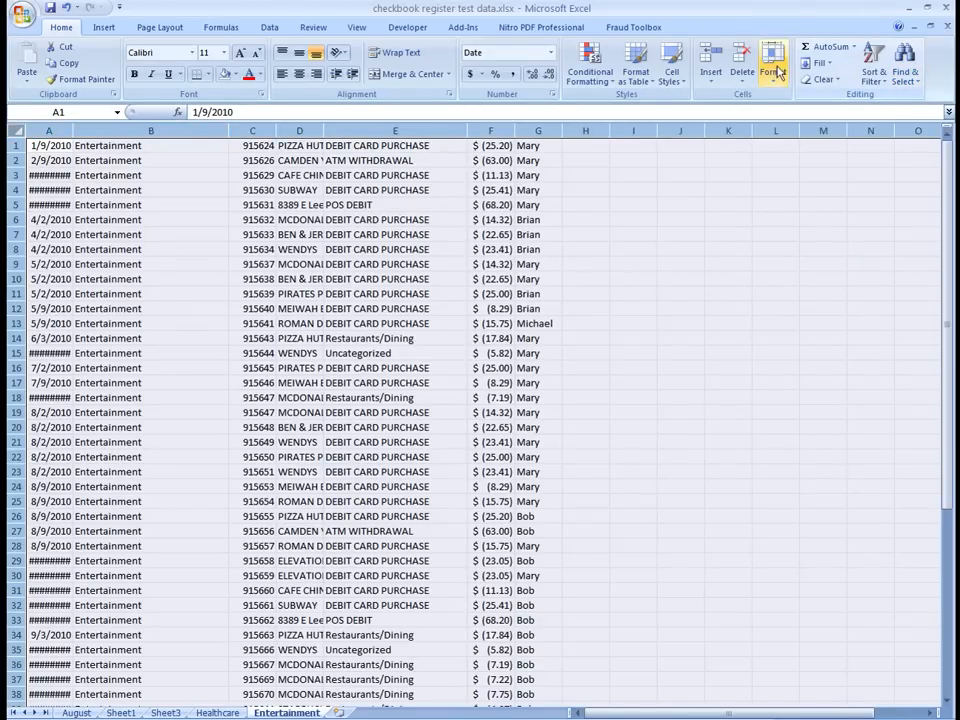
pyautogui.click(632, 30)
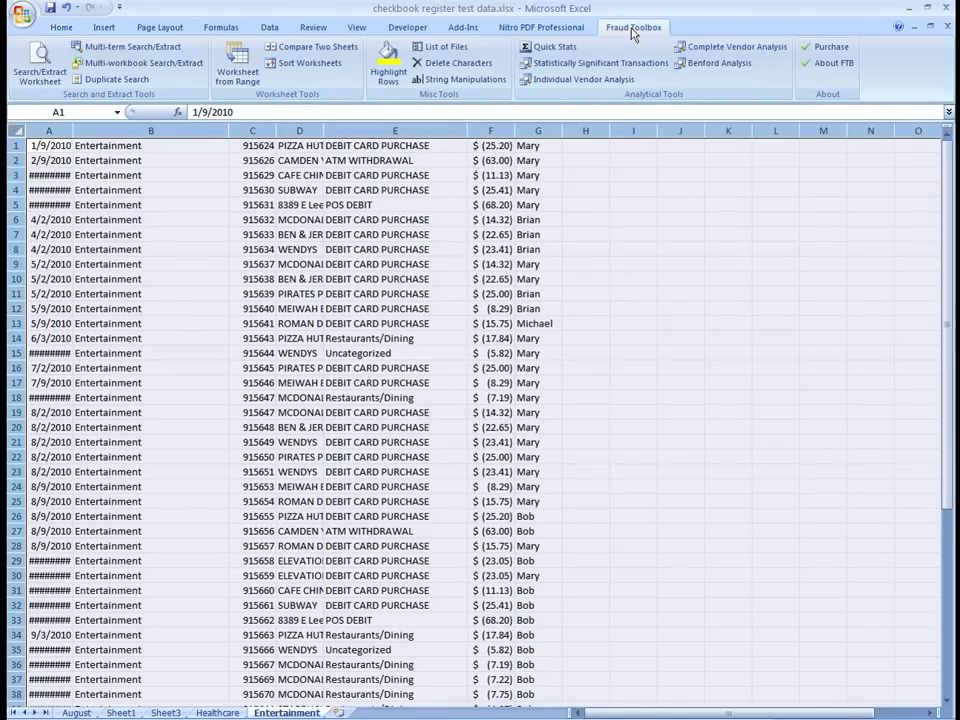
pyautogui.click(61, 27)
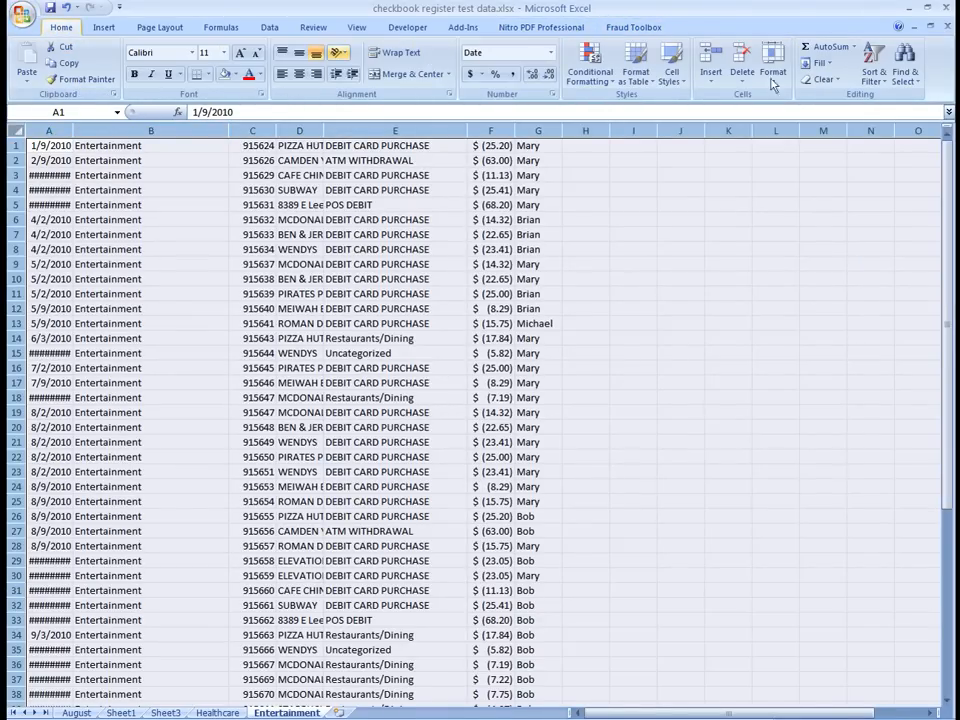
pyautogui.click(775, 86)
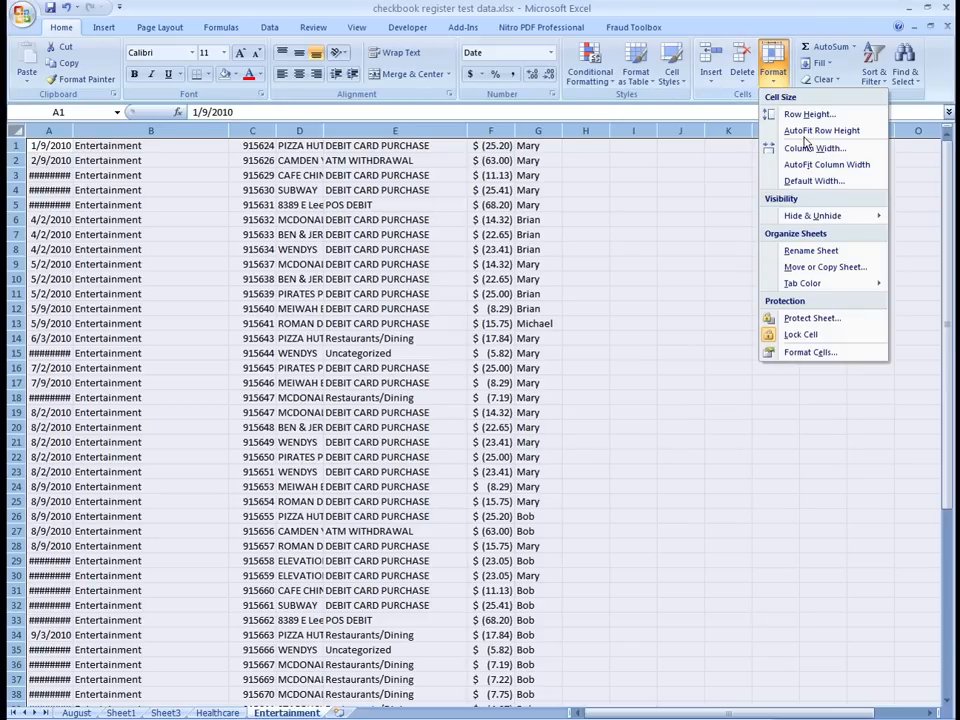
pyautogui.click(815, 164)
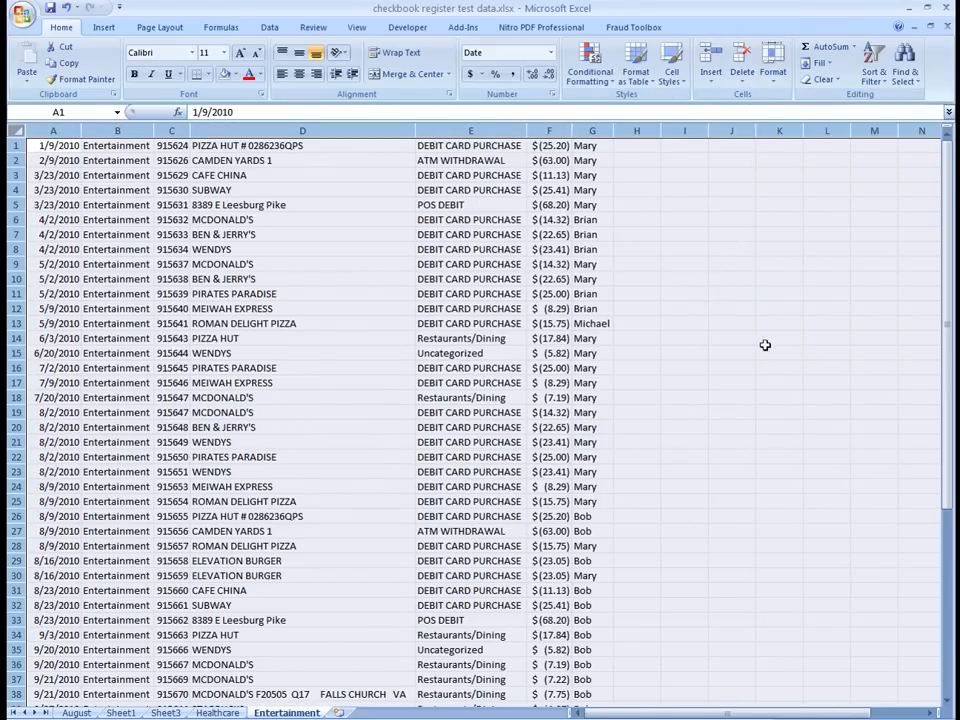
# Look through the extracted Entertainment rows down to their end and back, and open the About Fraud Toolbox information.
pyautogui.scroll(-20, 765, 345)
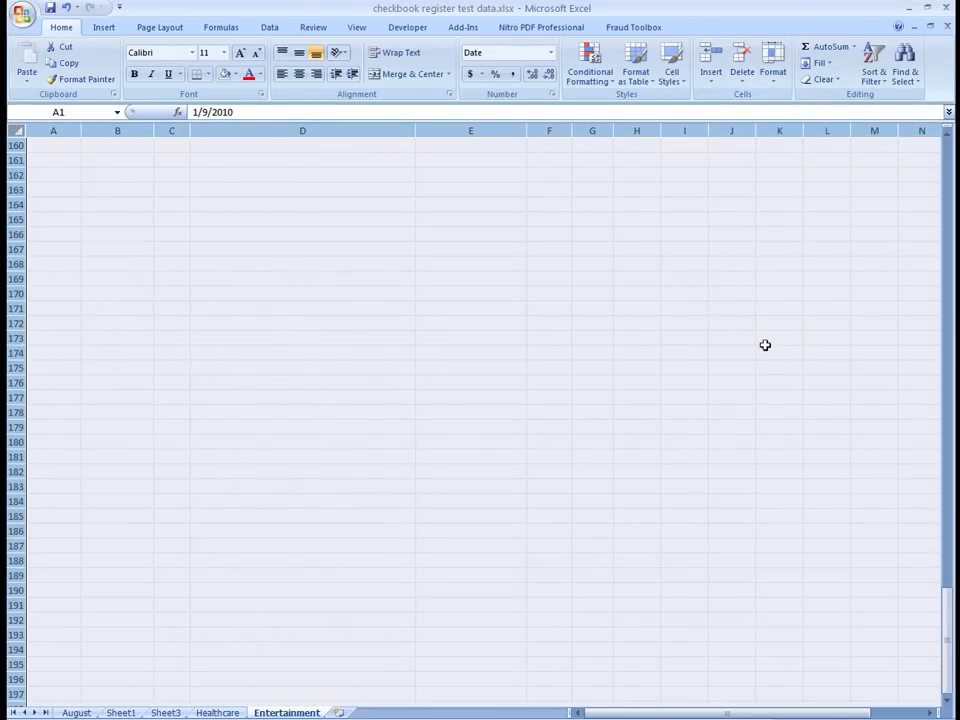
pyautogui.scroll(20, 765, 345)
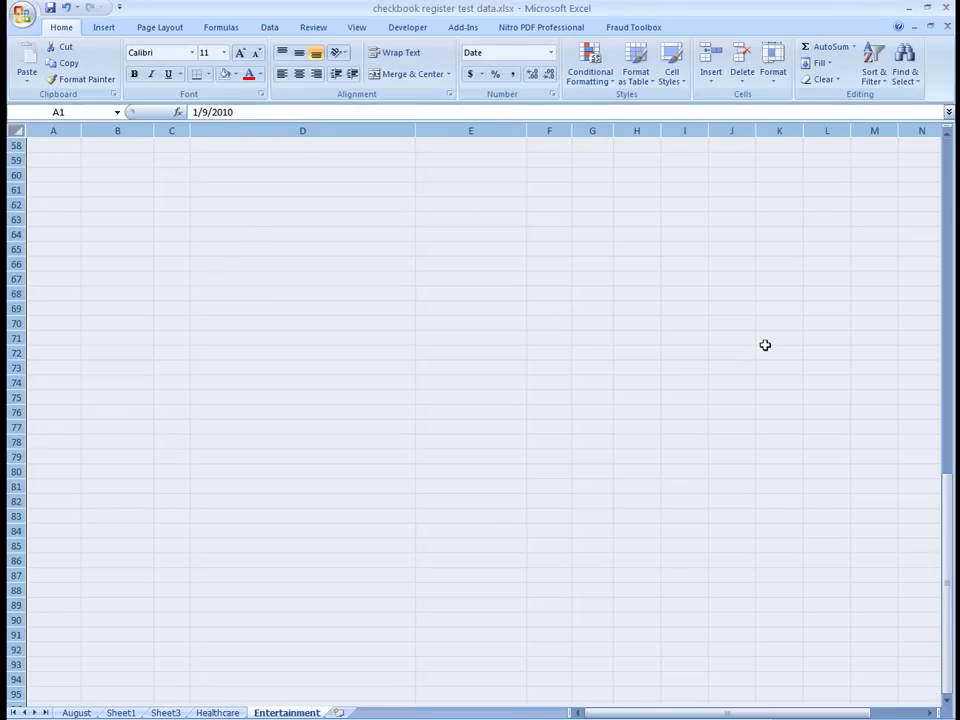
pyautogui.scroll(19, 765, 345)
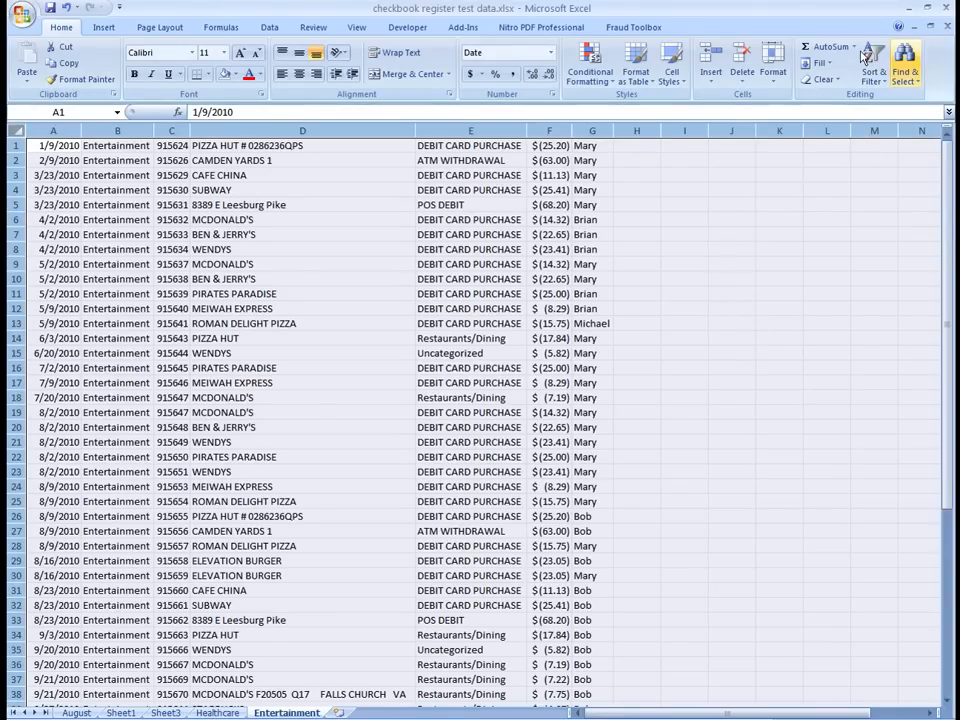
pyautogui.click(646, 29)
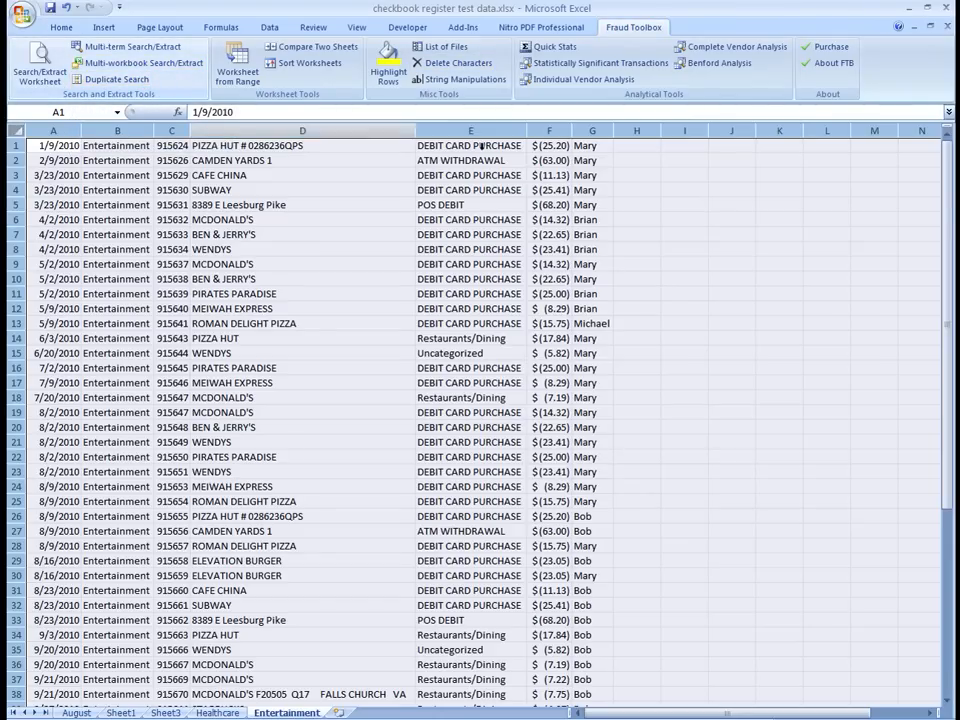
pyautogui.click(830, 63)
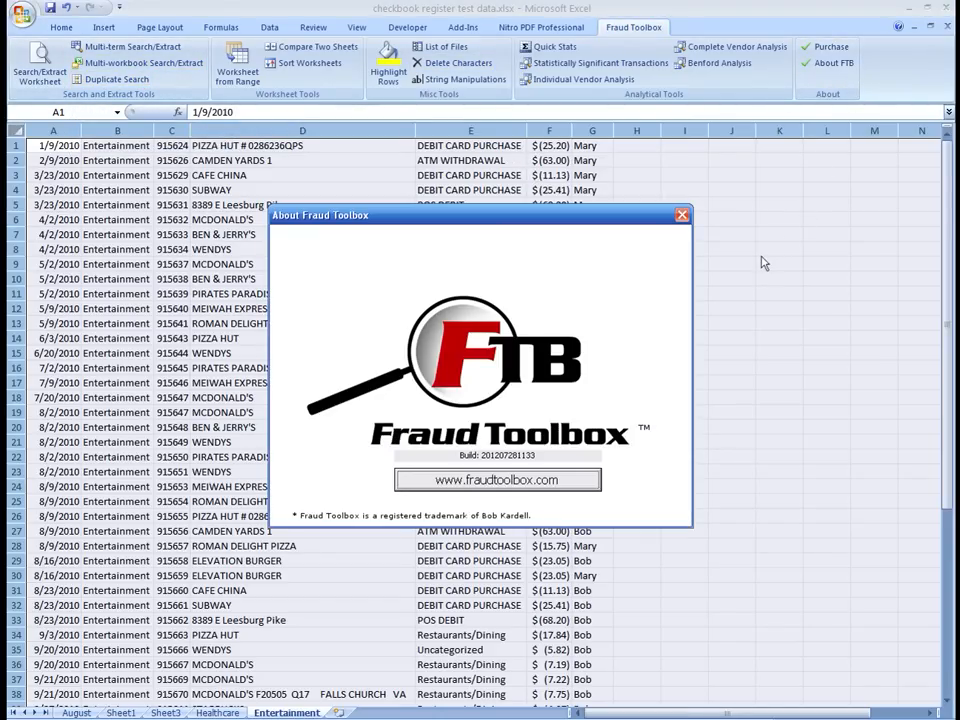